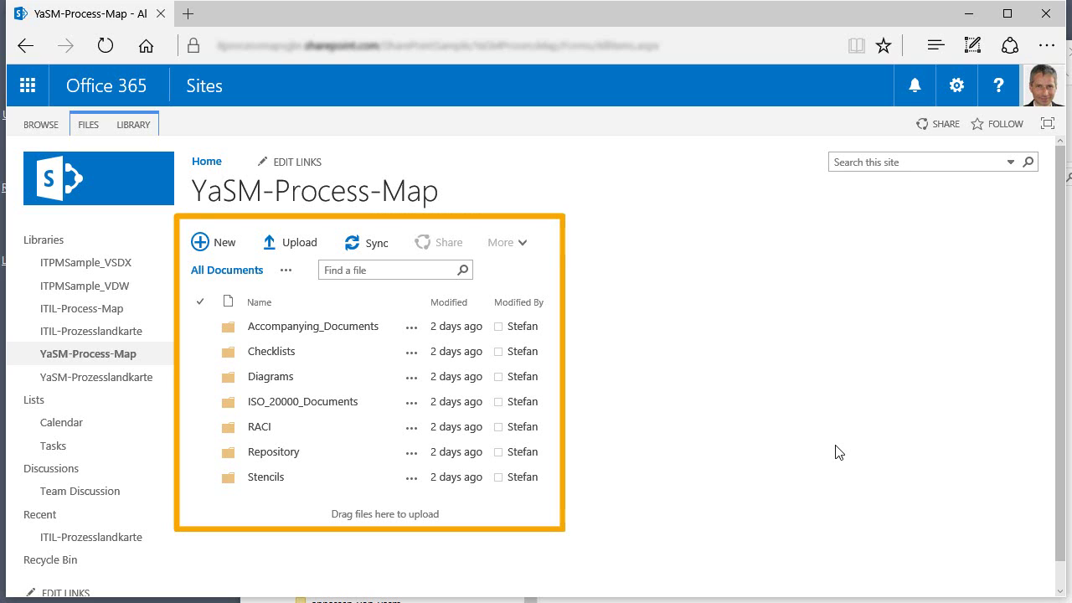
Step: Browse Diagrams › YaSM_Top_Level and open the YaSM service management processes diagram
{"action": "left_click", "coordinate": [289, 384]}
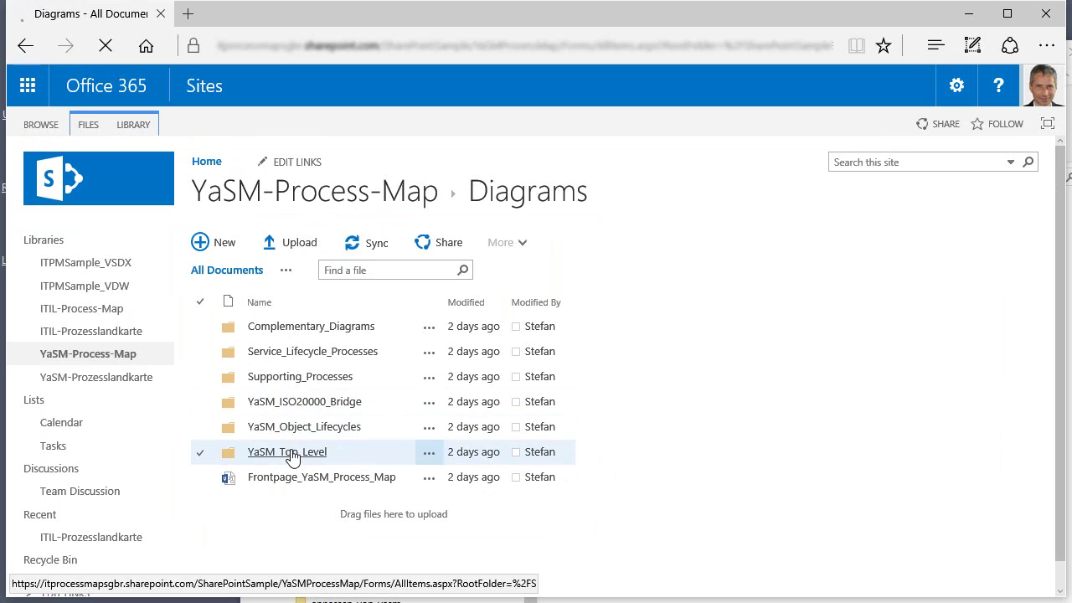
{"action": "left_click", "coordinate": [291, 453]}
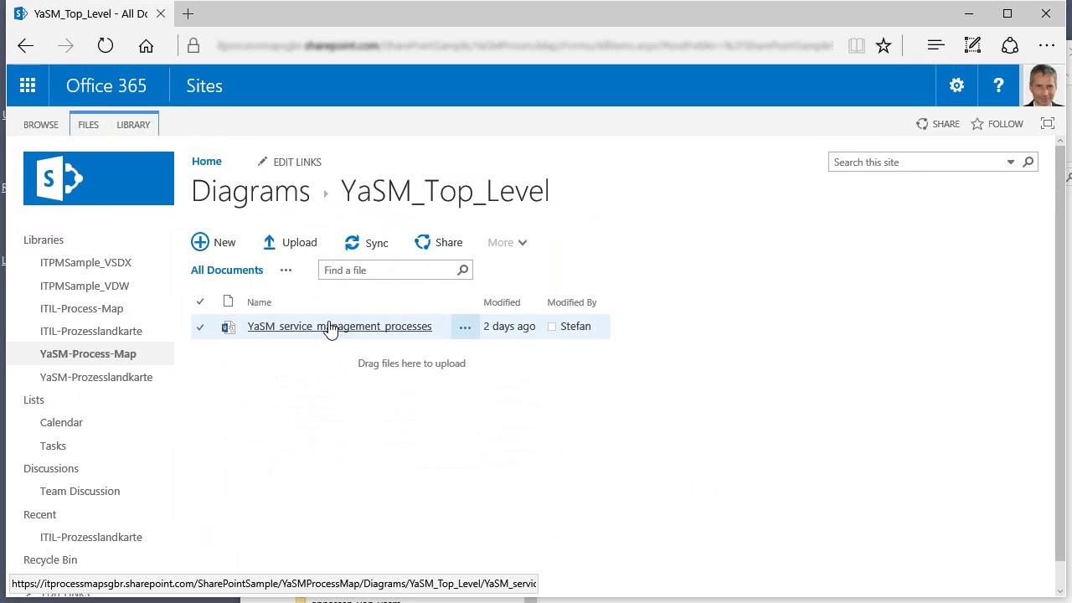
{"action": "left_click", "coordinate": [329, 327]}
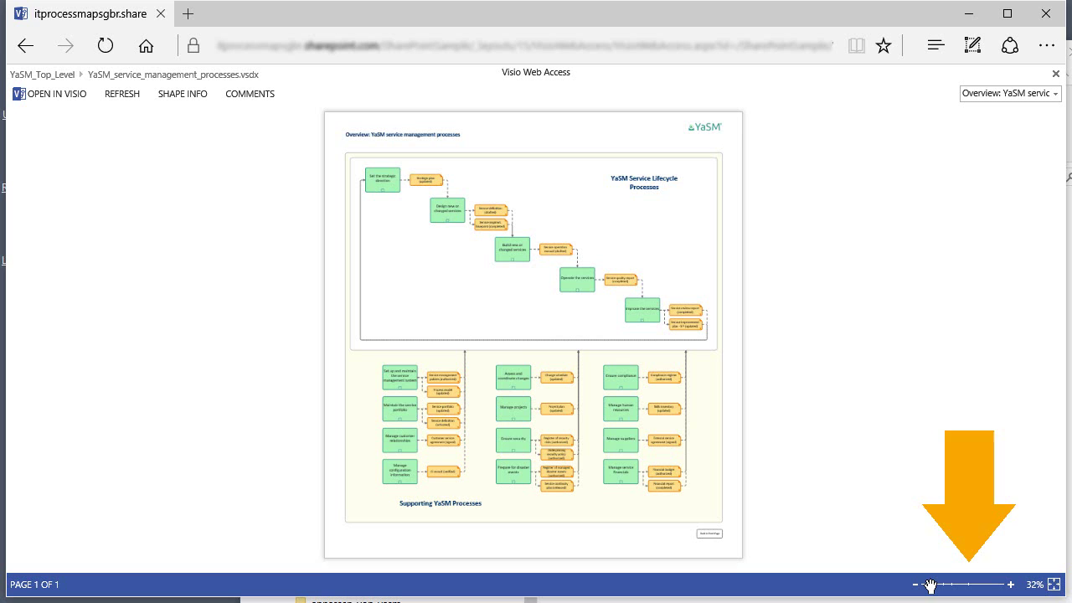
Step: Zoom into the overview process map and look over its lower part
{"action": "left_click_drag", "start_coordinate": [930, 585], "coordinate": [953, 585]}
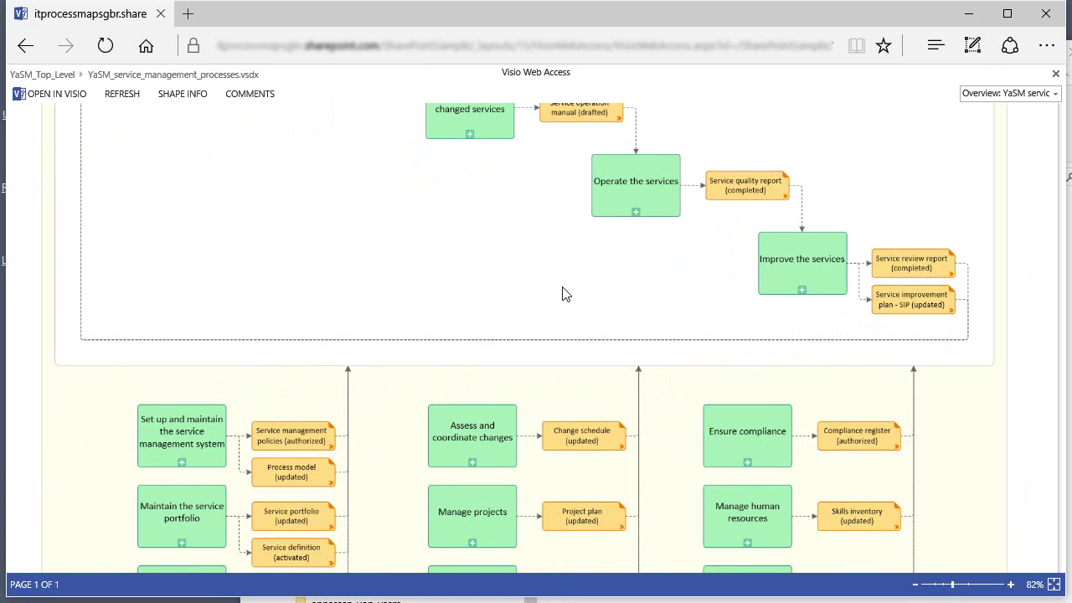
{"action": "mouse_move", "coordinate": [562, 294]}
{"action": "left_mouse_down"}
{"action": "mouse_move", "coordinate": [539, 170]}
{"action": "mouse_move", "coordinate": [514, 148]}
{"action": "mouse_move", "coordinate": [522, 508]}
{"action": "mouse_move", "coordinate": [537, 565]}
{"action": "left_mouse_up"}
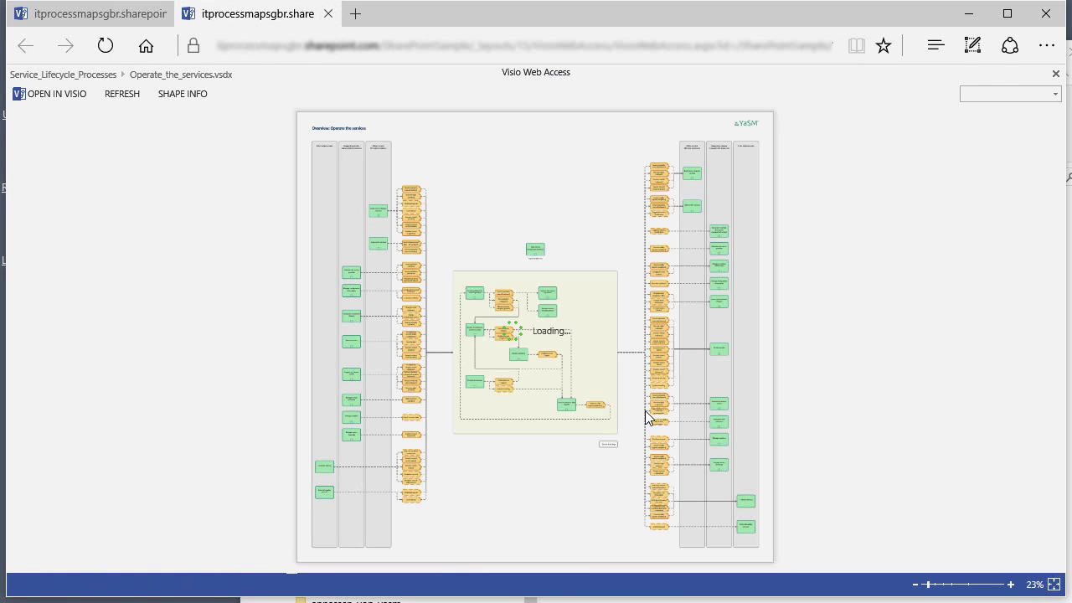
{"action": "scroll", "coordinate": [531, 352], "scroll_direction": "up", "scroll_amount": 2}
{"action": "scroll", "coordinate": [533, 351], "scroll_direction": "up", "scroll_amount": 2}
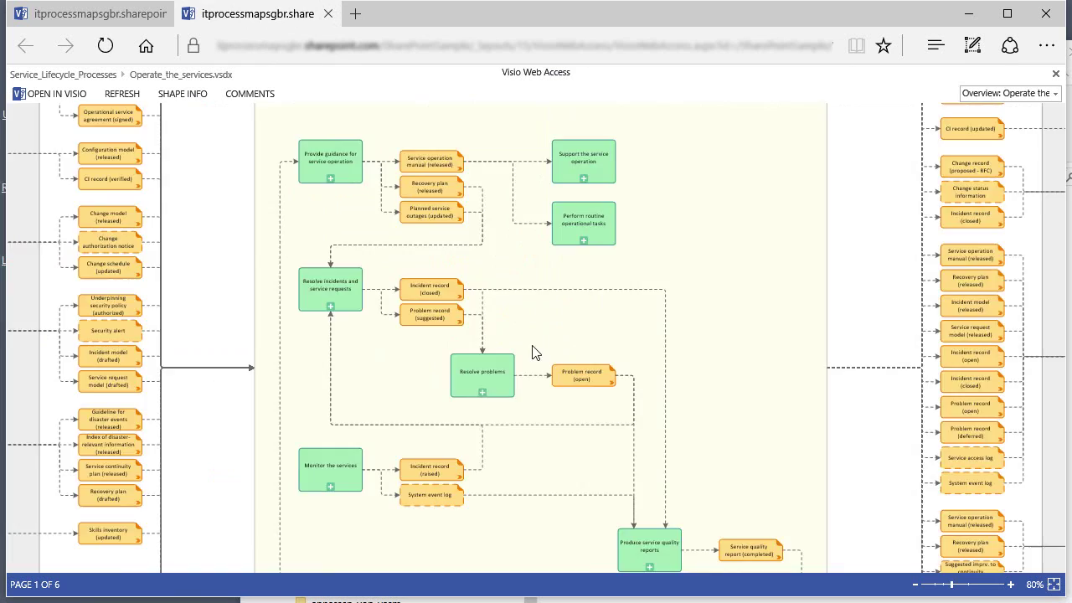
{"action": "scroll", "coordinate": [531, 350], "scroll_direction": "up", "scroll_amount": 2}
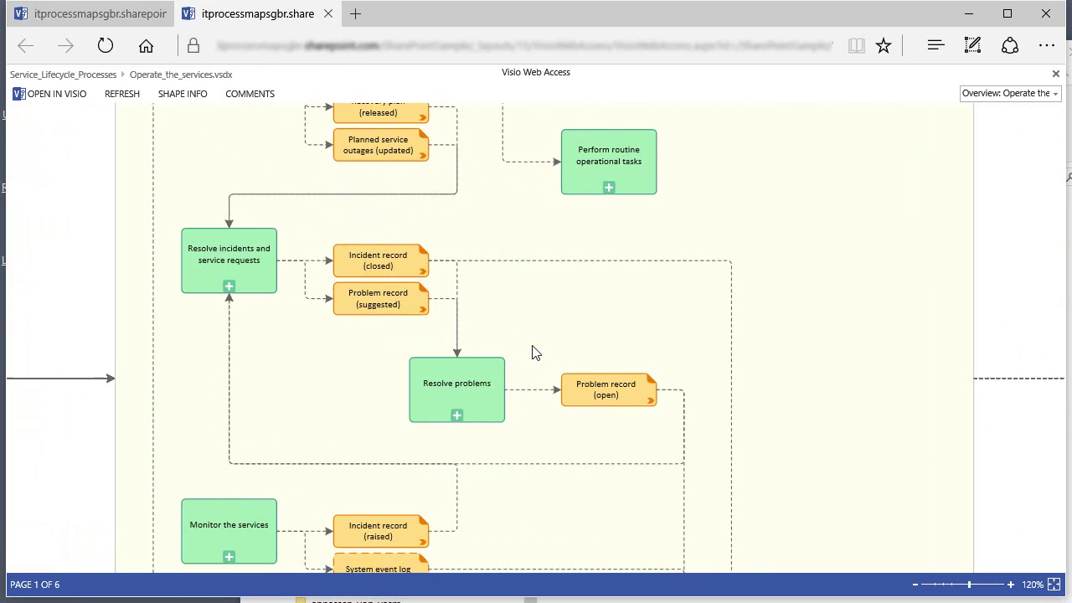
Step: Open Resolve incidents and service requests and center the 1st level support page
{"action": "left_click", "coordinate": [219, 266]}
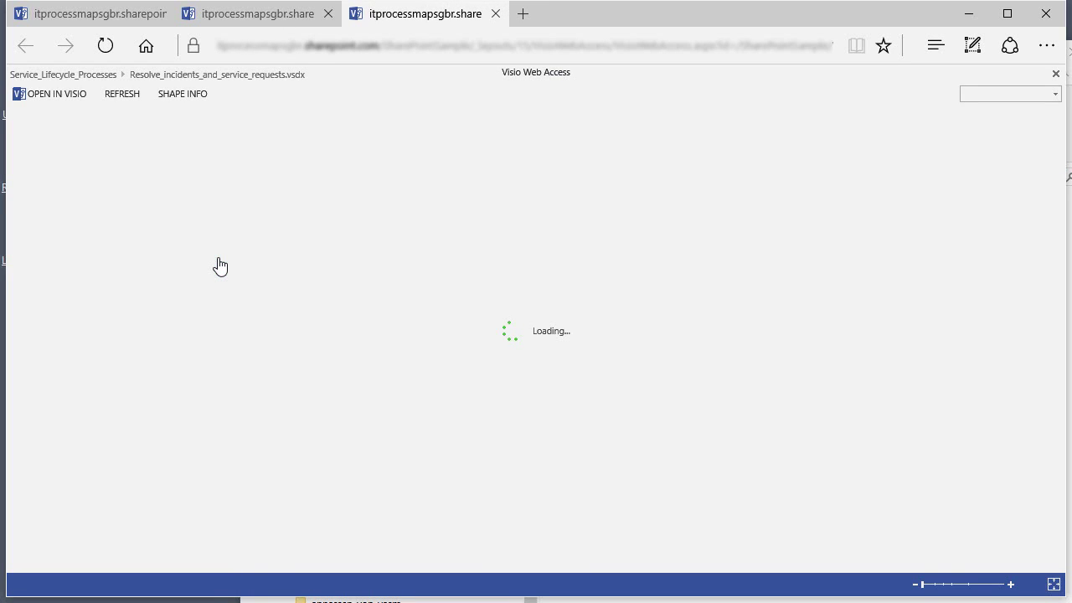
{"action": "scroll", "coordinate": [518, 365], "scroll_direction": "up", "scroll_amount": 3}
{"action": "scroll", "coordinate": [520, 365], "scroll_direction": "up", "scroll_amount": 1}
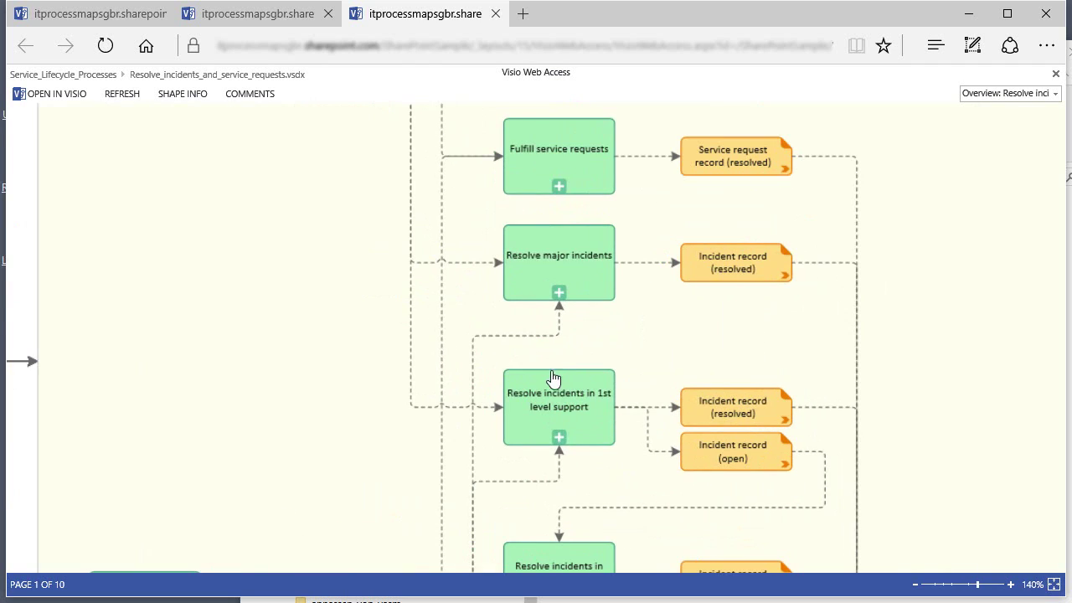
{"action": "left_click", "coordinate": [552, 379]}
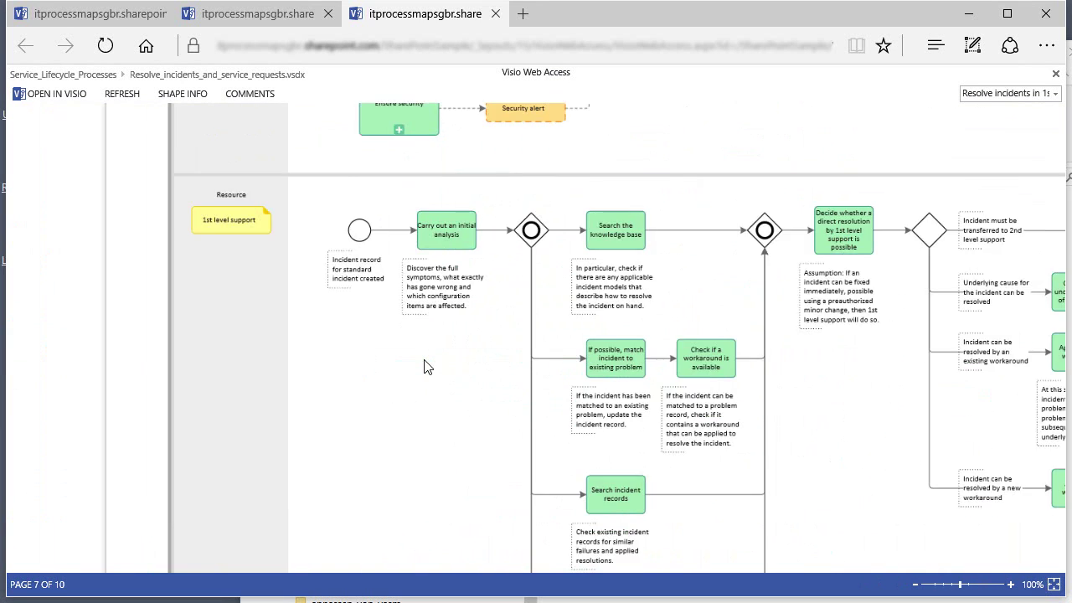
{"action": "scroll", "coordinate": [424, 366], "scroll_direction": "up", "scroll_amount": 2}
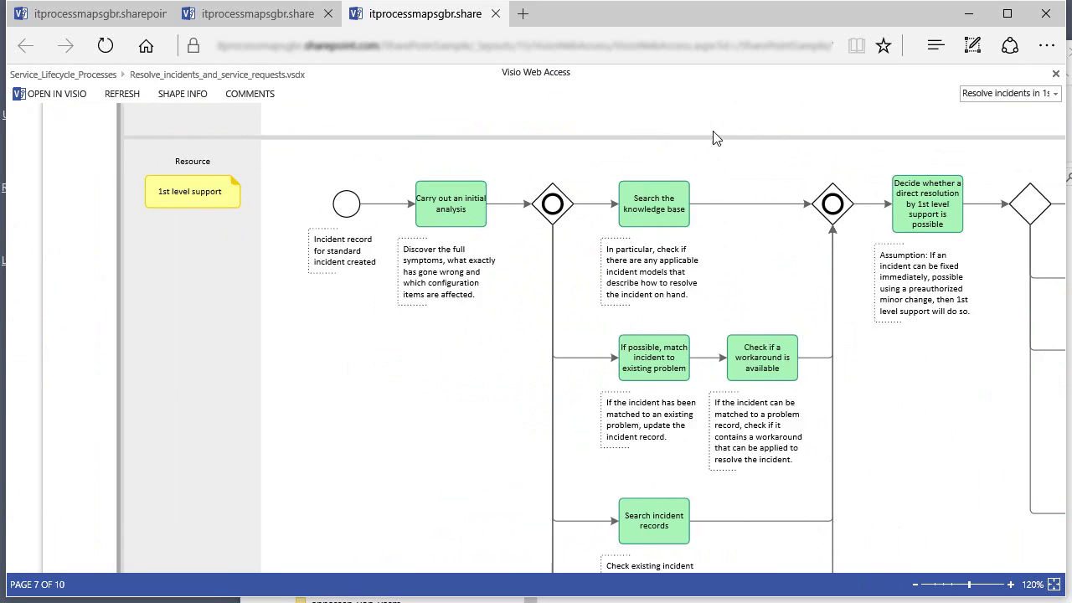
{"action": "left_click_drag", "start_coordinate": [718, 139], "coordinate": [433, 469]}
{"action": "left_click_drag", "start_coordinate": [679, 189], "coordinate": [627, 485]}
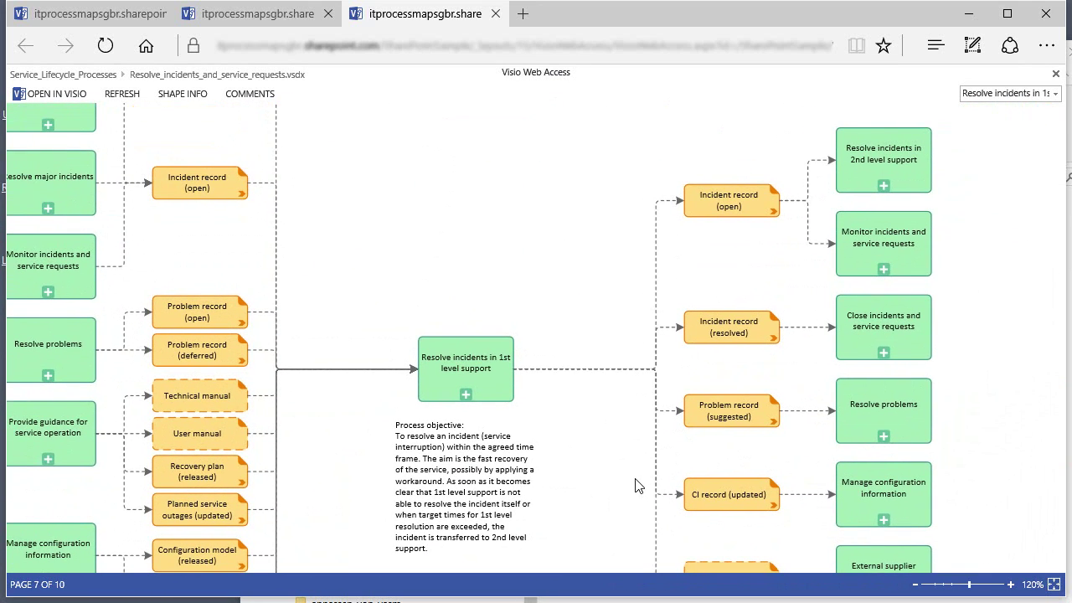
Step: Read the shape data of Close incidents and service requests and Incident record (resolved)
{"action": "left_click", "coordinate": [164, 94]}
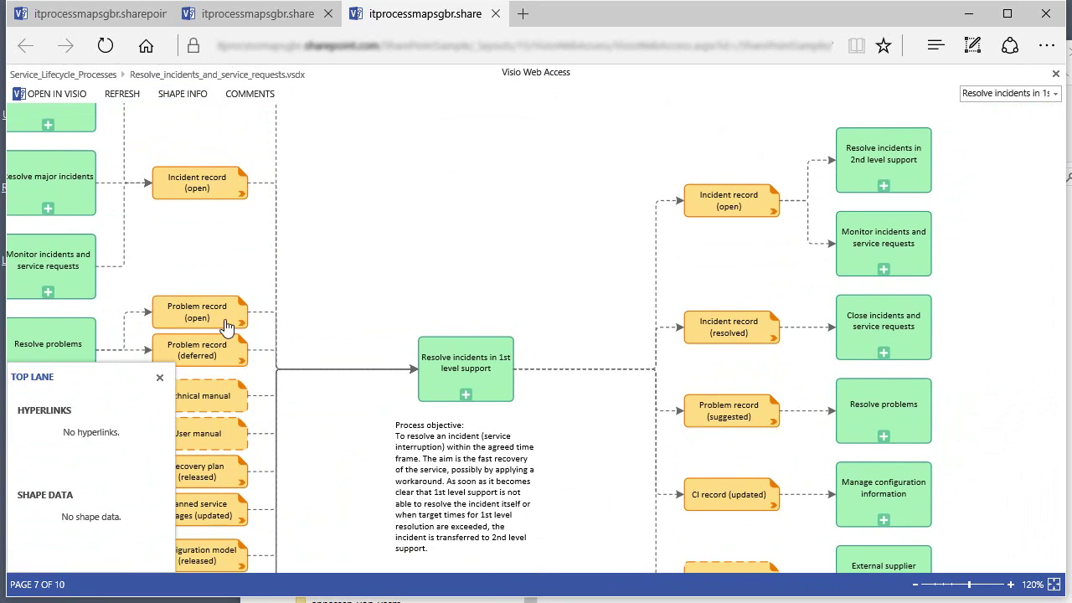
{"action": "left_click_drag", "start_coordinate": [175, 452], "coordinate": [530, 416]}
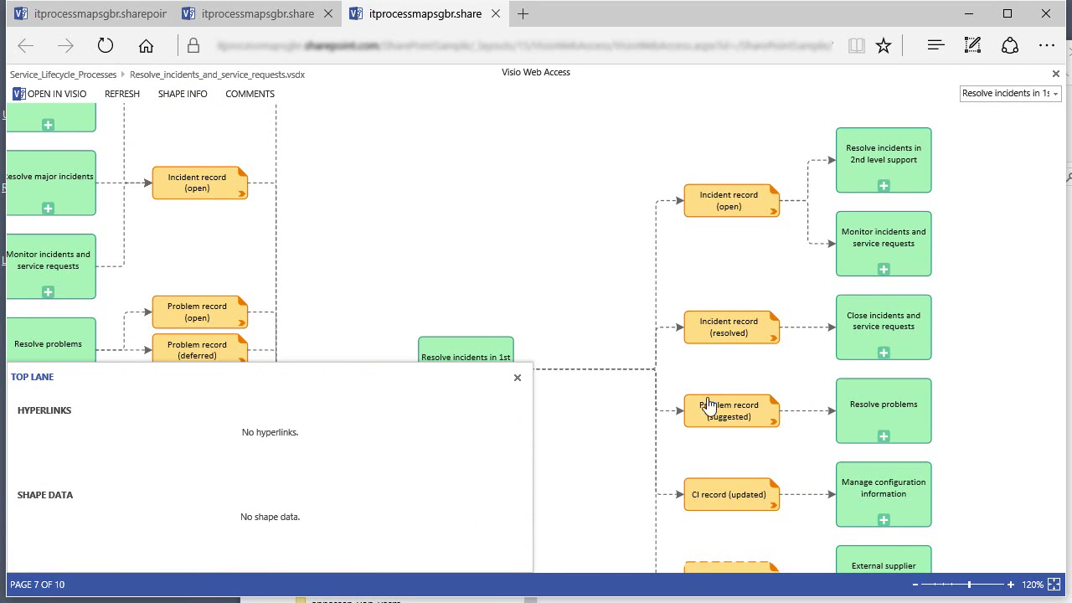
{"action": "left_click", "coordinate": [852, 316]}
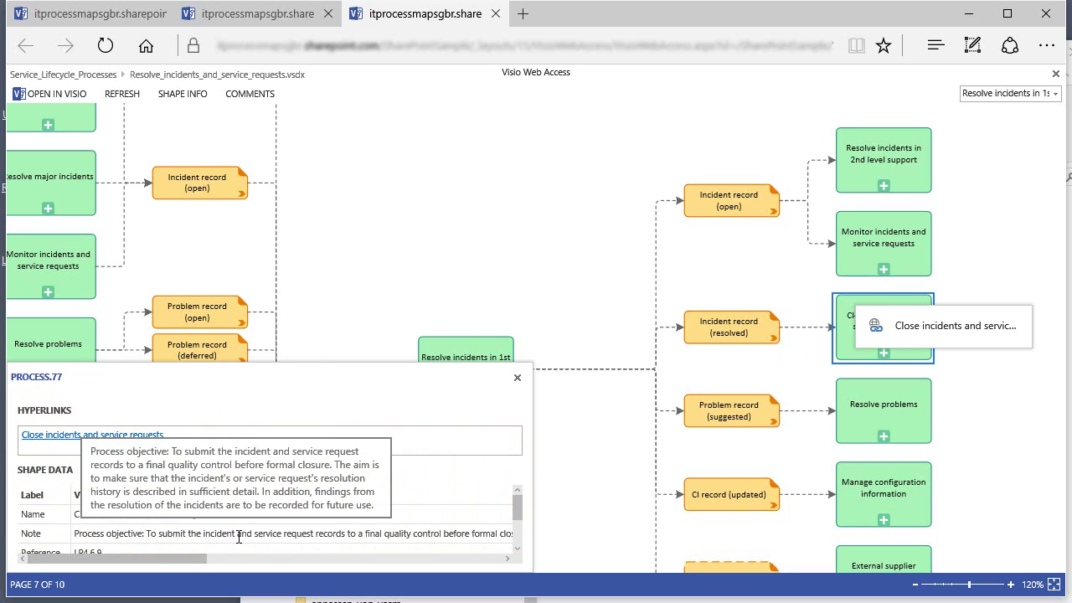
{"action": "left_click", "coordinate": [730, 337]}
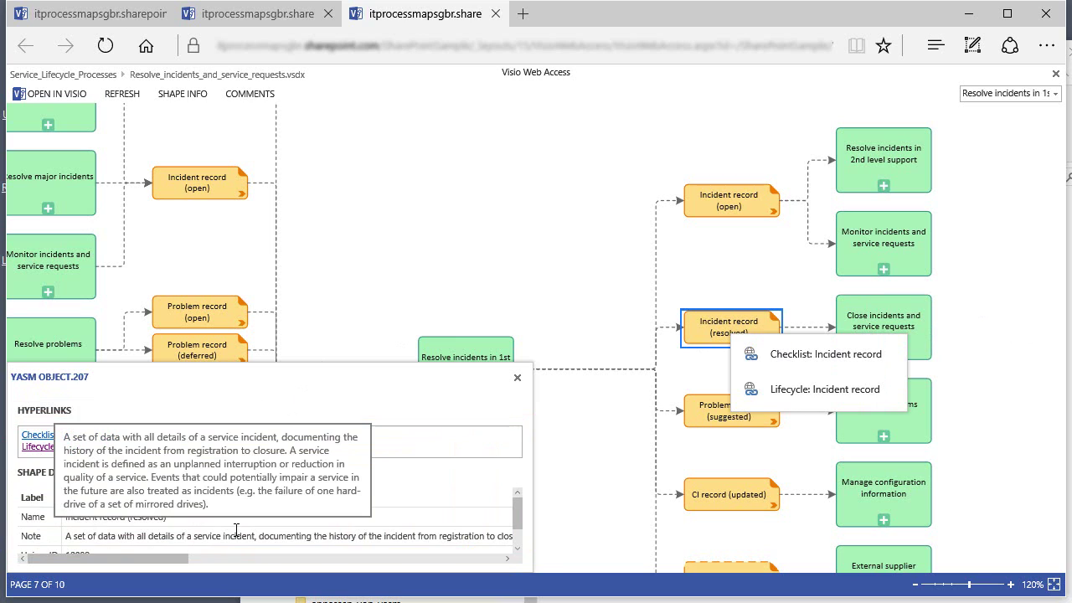
{"action": "left_click", "coordinate": [516, 377]}
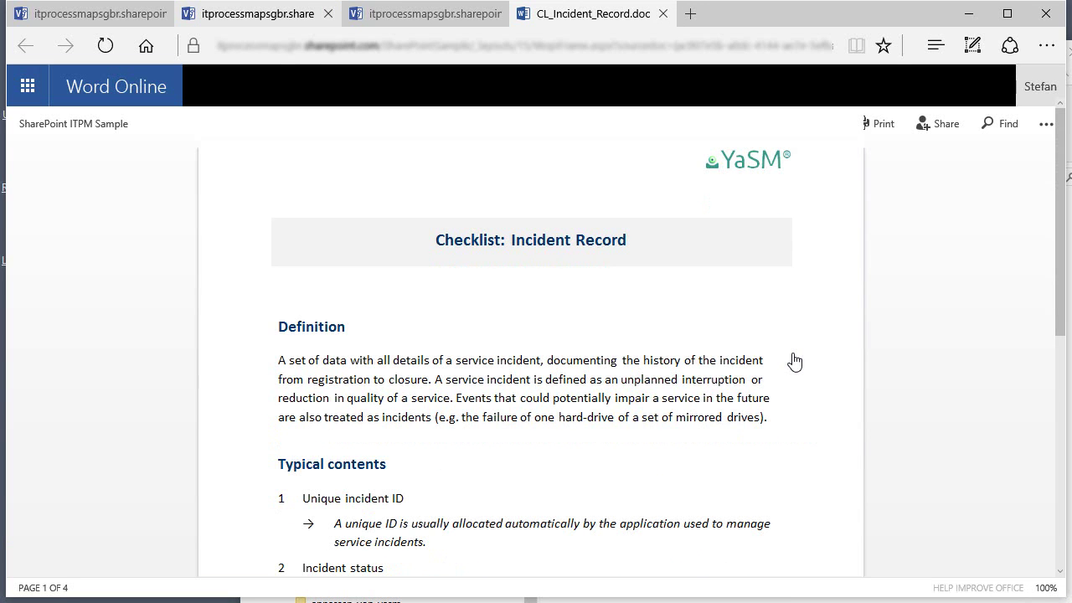
Step: Scroll the Checklist: Incident Record document down to its Typical contents list
{"action": "scroll", "coordinate": [646, 340], "scroll_direction": "down", "scroll_amount": 2}
{"action": "scroll", "coordinate": [648, 340], "scroll_direction": "down", "scroll_amount": 2}
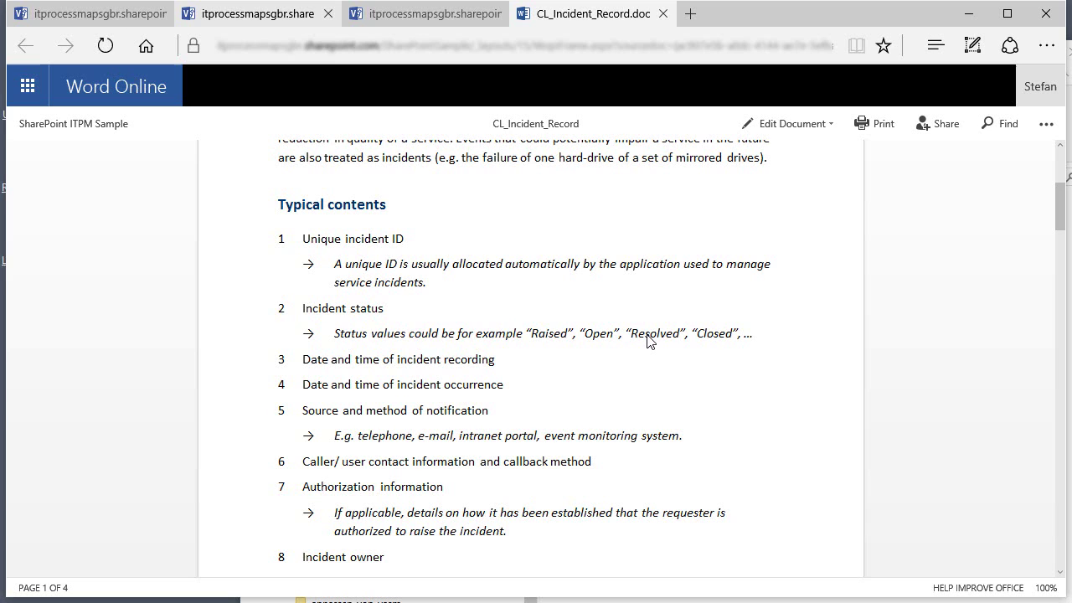
Step: Close the checklist, view the Lifecycle: Incident record diagram, then close it
{"action": "left_click", "coordinate": [662, 13]}
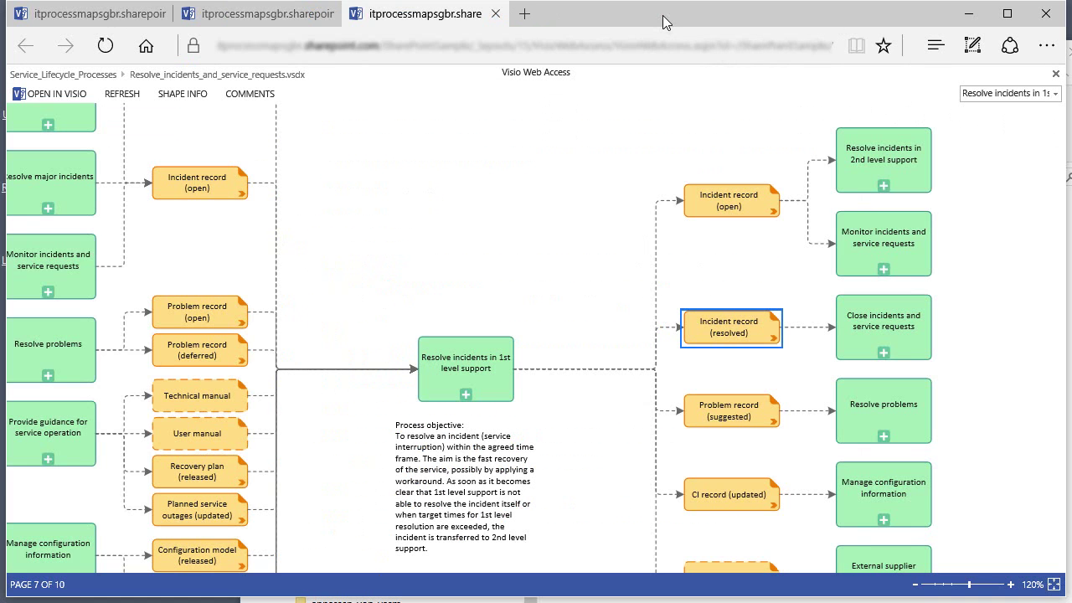
{"action": "left_click", "coordinate": [707, 322]}
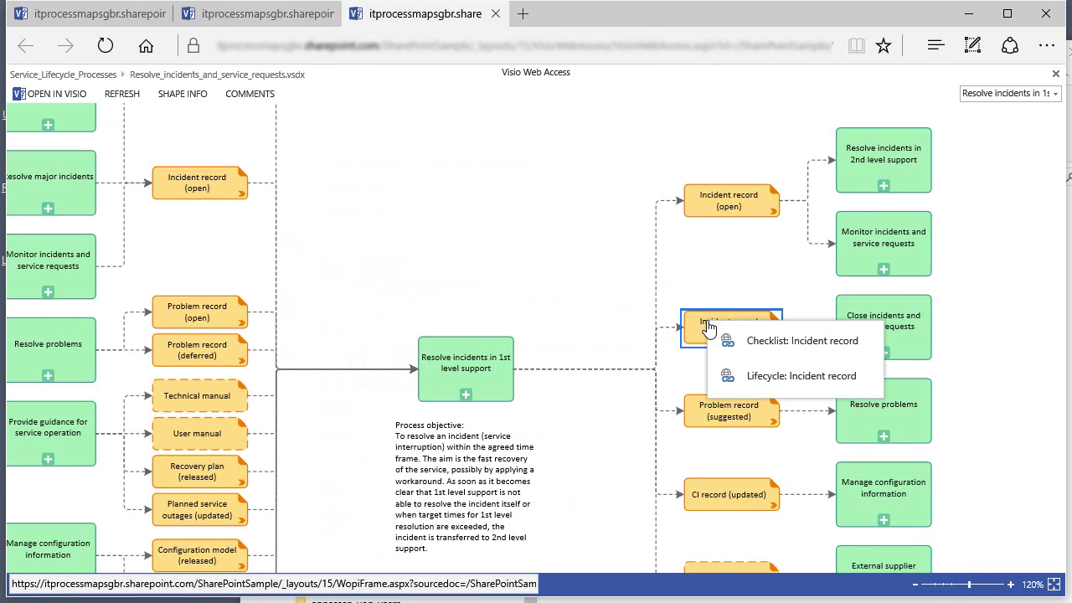
{"action": "left_click", "coordinate": [759, 376]}
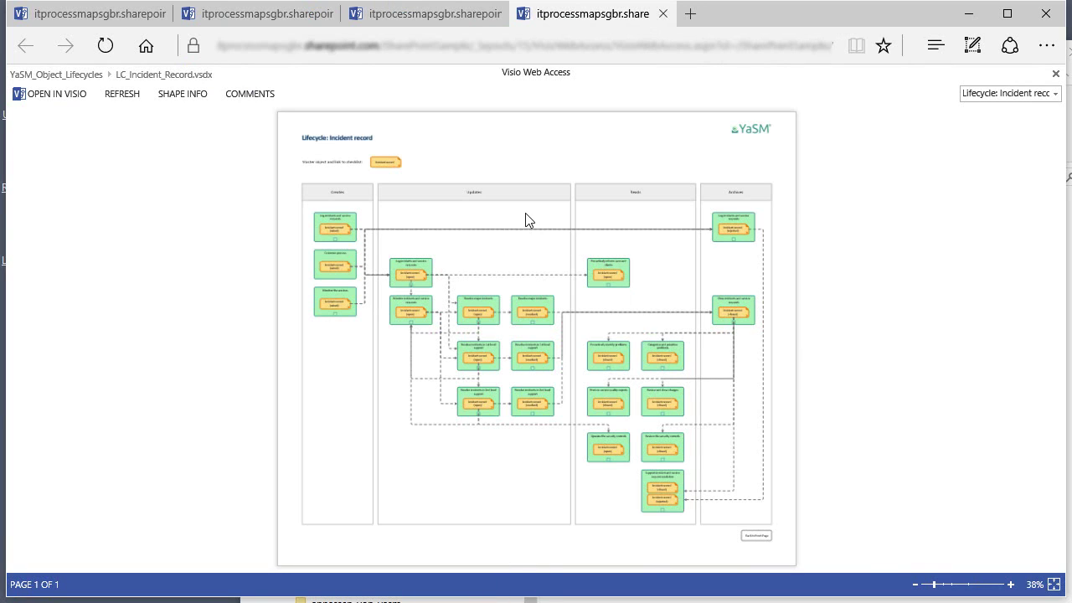
{"action": "scroll", "coordinate": [525, 213], "scroll_direction": "up", "scroll_amount": 5}
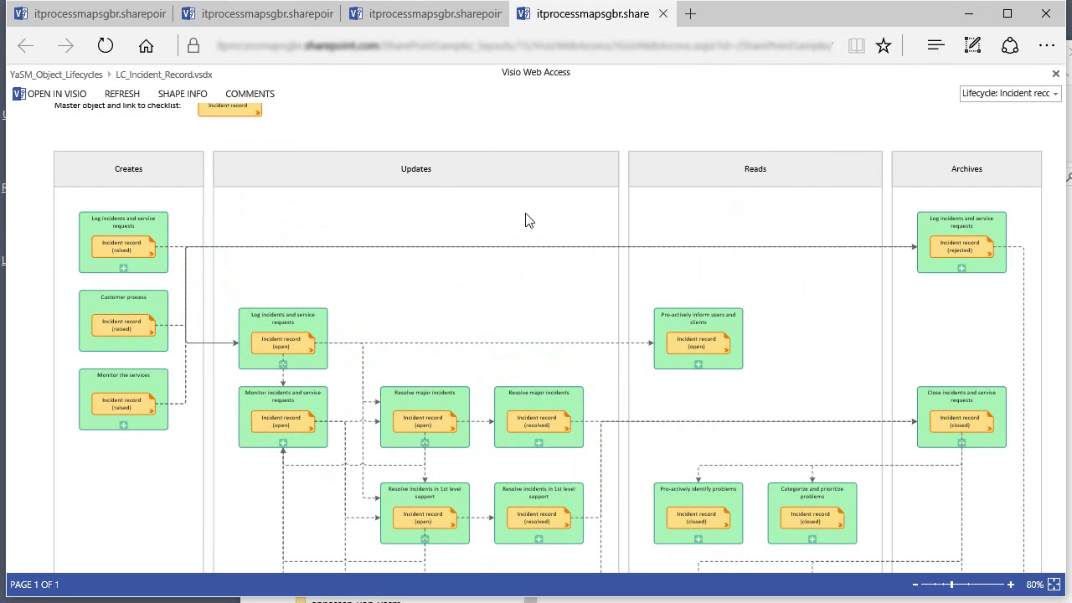
{"action": "left_click", "coordinate": [662, 15]}
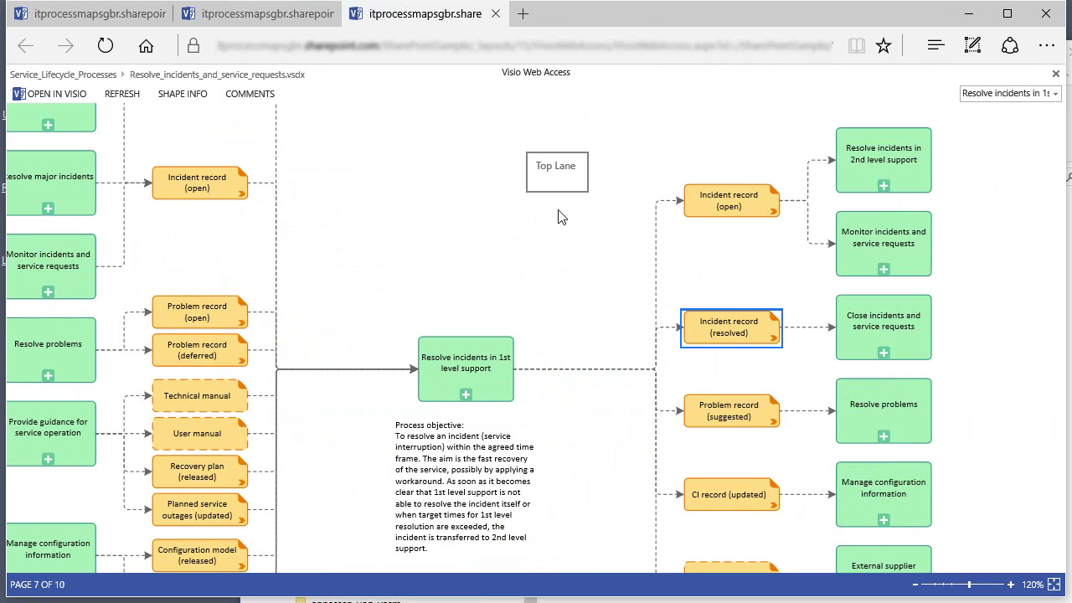
Step: Pan down to the 1st level support task flow and open the diagram in desktop Visio
{"action": "scroll", "coordinate": [651, 147], "scroll_direction": "down", "scroll_amount": 5}
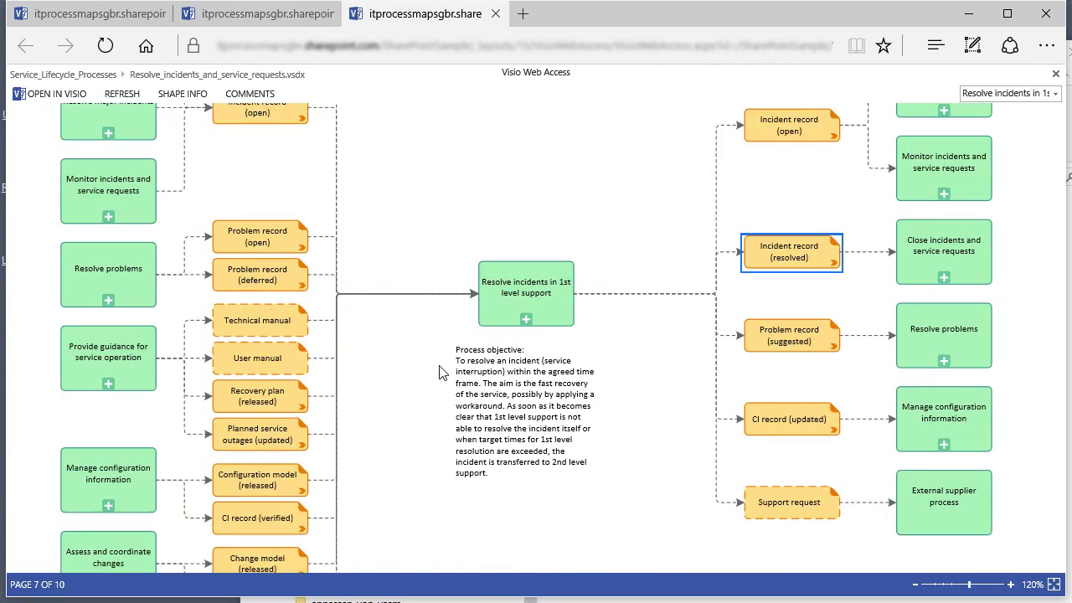
{"action": "left_click_drag", "start_coordinate": [598, 491], "coordinate": [655, 169]}
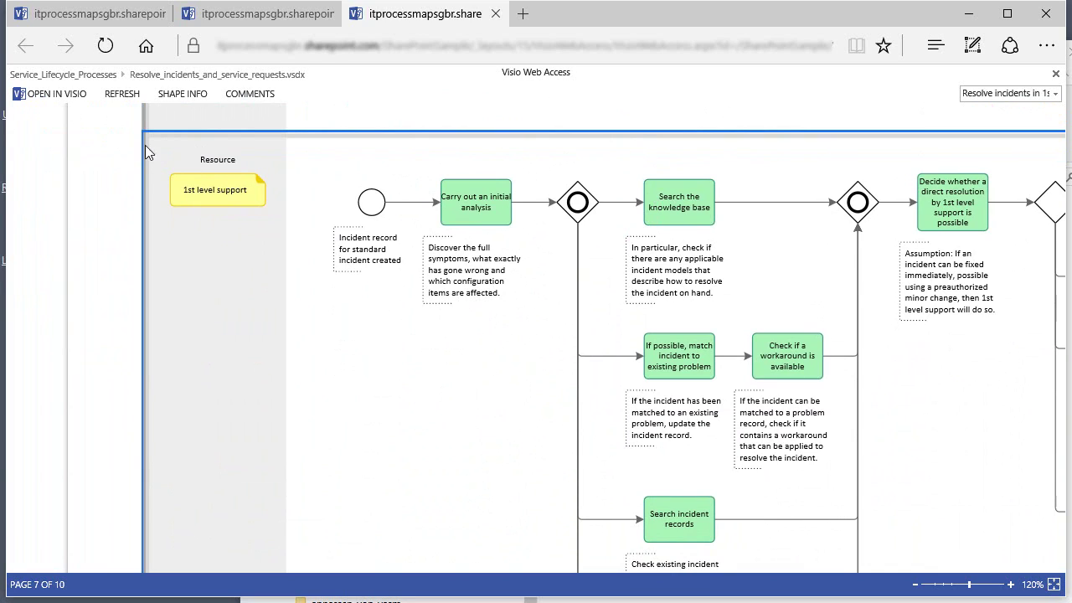
{"action": "left_click", "coordinate": [73, 97]}
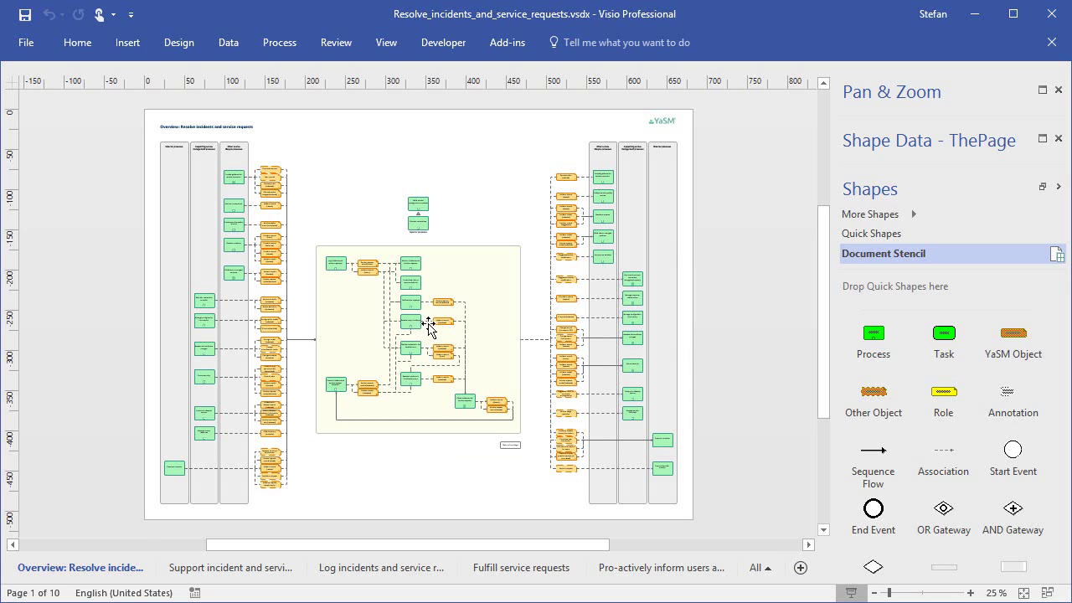
Step: Open the Resolve incidents in 1st level support subprocess page
{"action": "scroll", "coordinate": [425, 321], "scroll_direction": "up", "scroll_amount": 5, "text": "ctrl"}
{"action": "left_click", "coordinate": [325, 465]}
{"action": "double_click", "coordinate": [327, 467]}
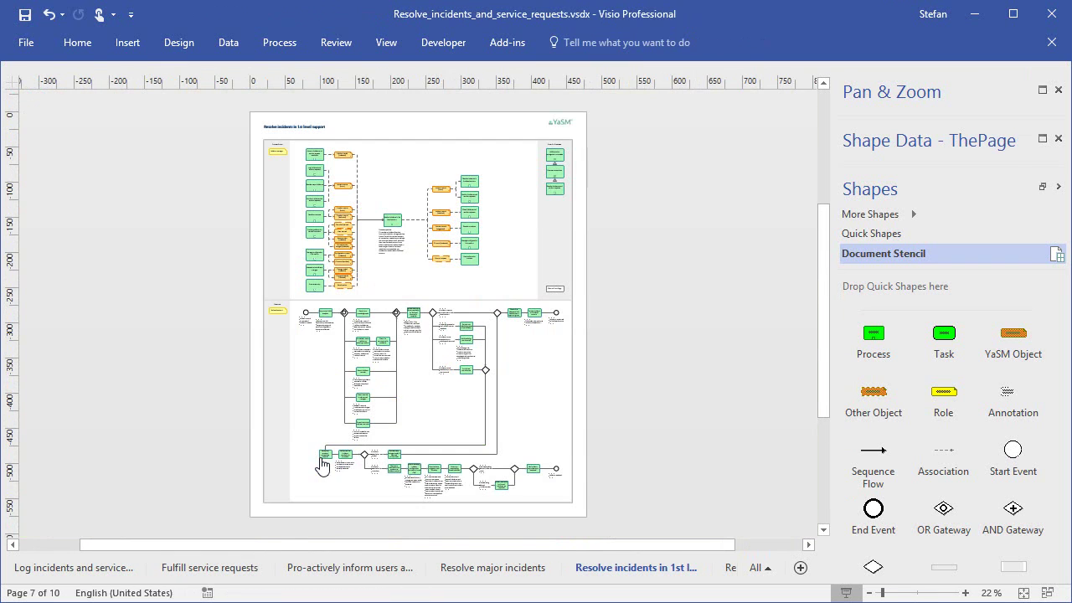
{"action": "scroll", "coordinate": [322, 356], "scroll_direction": "up", "scroll_amount": 3, "text": "ctrl"}
{"action": "scroll", "coordinate": [323, 356], "scroll_direction": "up", "scroll_amount": 3, "text": "ctrl"}
{"action": "scroll", "coordinate": [335, 293], "scroll_direction": "up", "scroll_amount": 2}
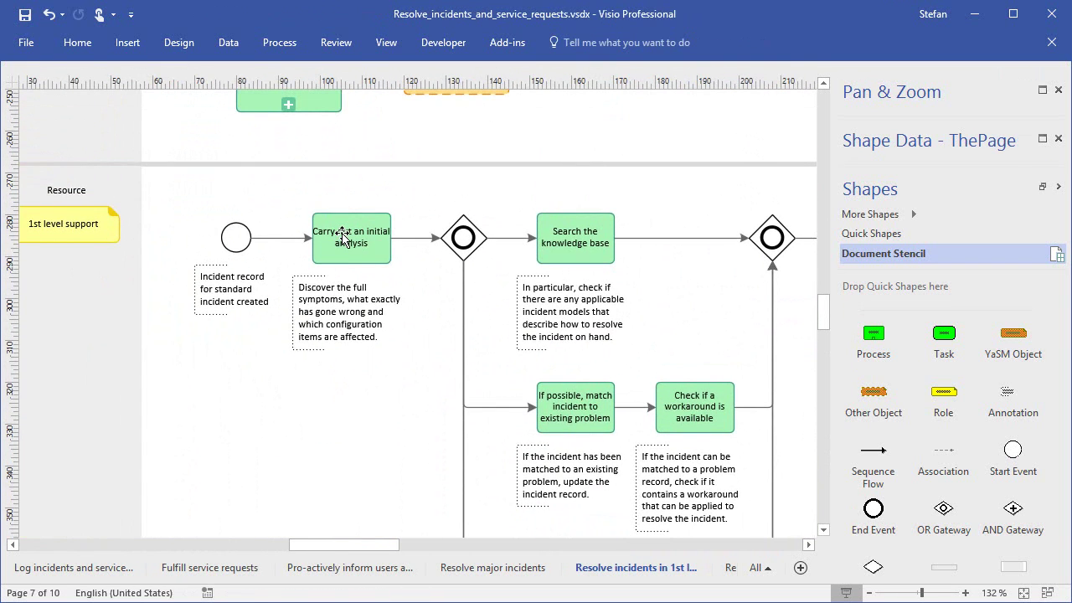
Step: Append 'and identify affected CIs' to the first task's text and save the diagram
{"action": "double_click", "coordinate": [352, 236]}
{"action": "key", "text": "End"}
{"action": "type", "text": "and"}
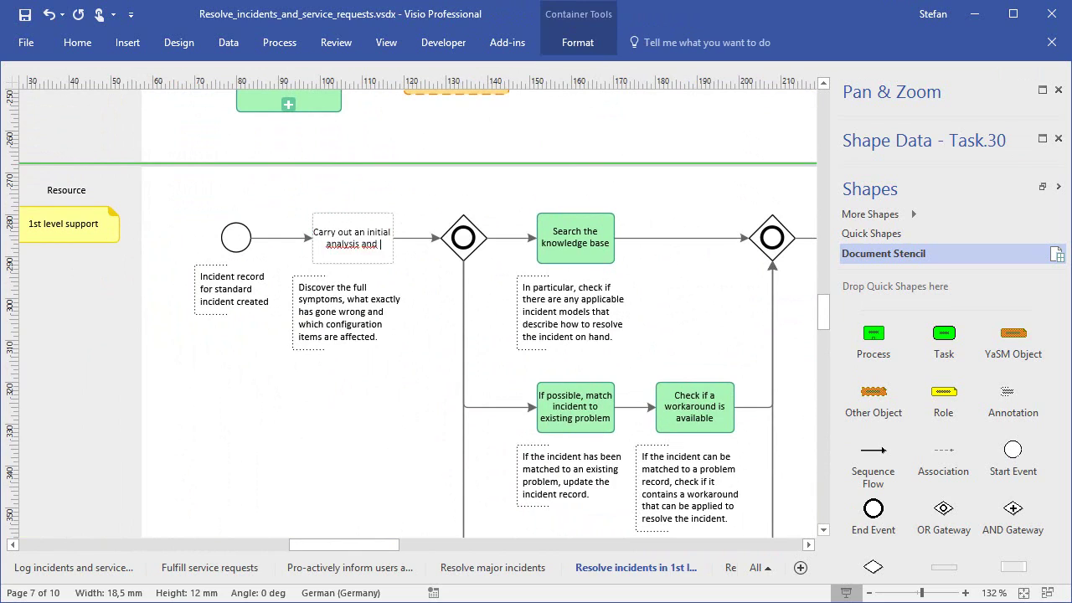
{"action": "type", "text": " identify affected CIs"}
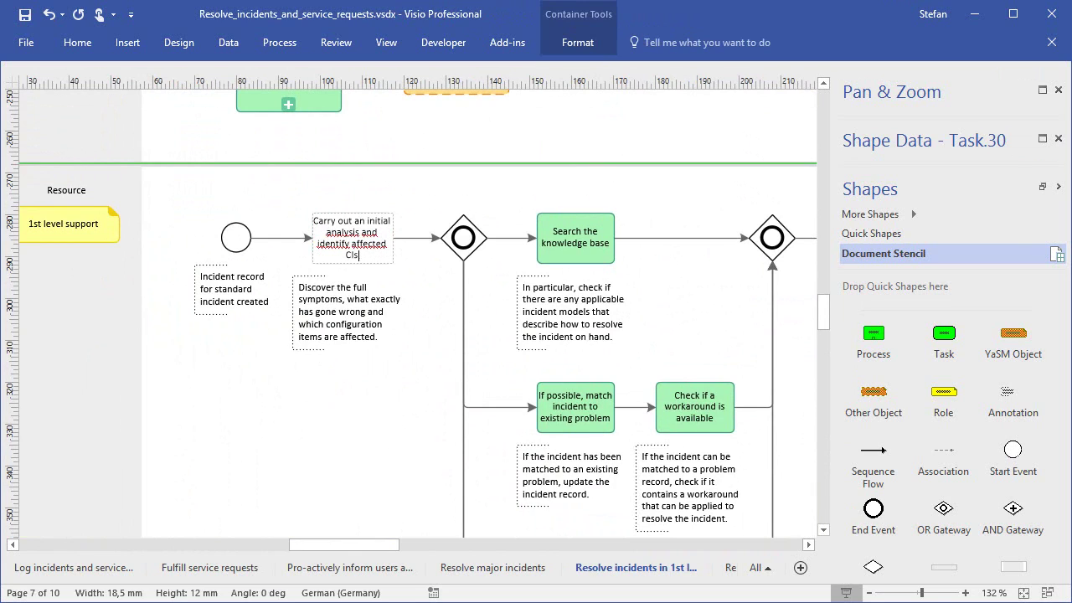
{"action": "key", "text": "Escape"}
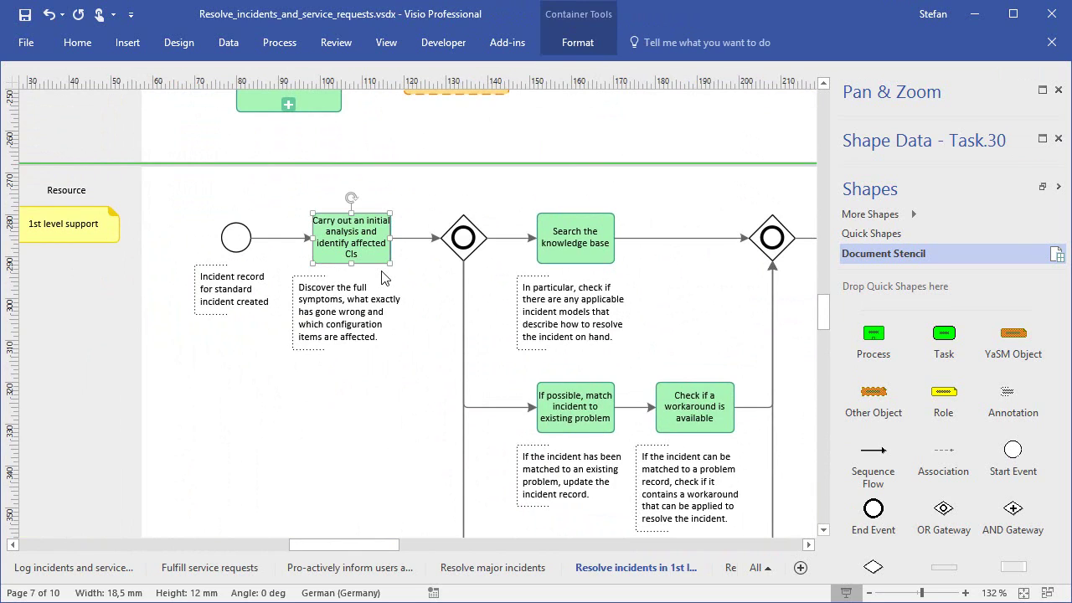
{"action": "left_click", "coordinate": [27, 17]}
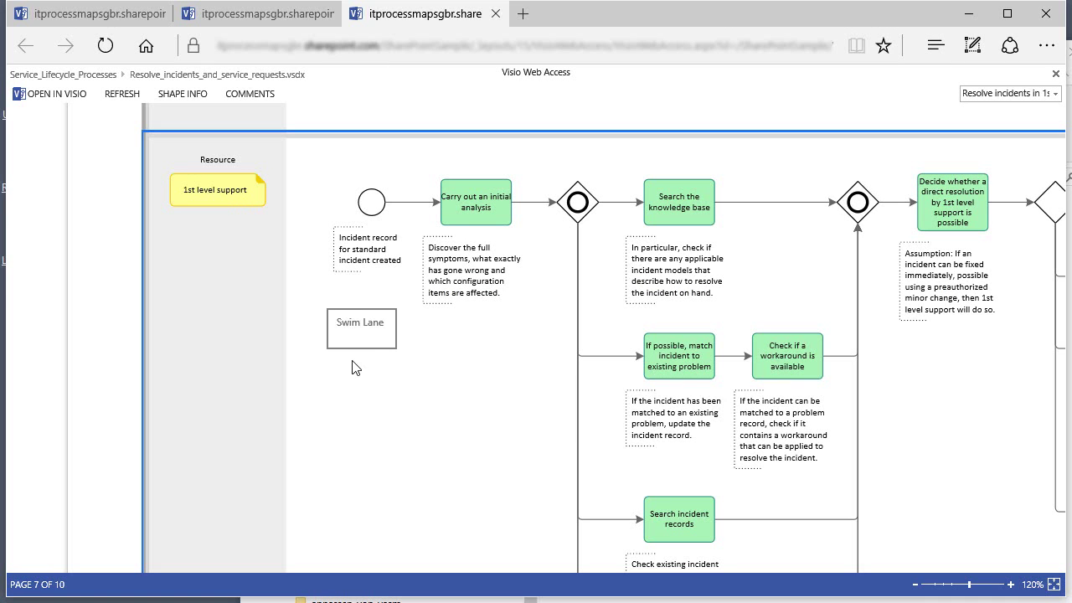
Step: Refresh Visio Web Access to show the saved task wording
{"action": "left_click", "coordinate": [122, 94]}
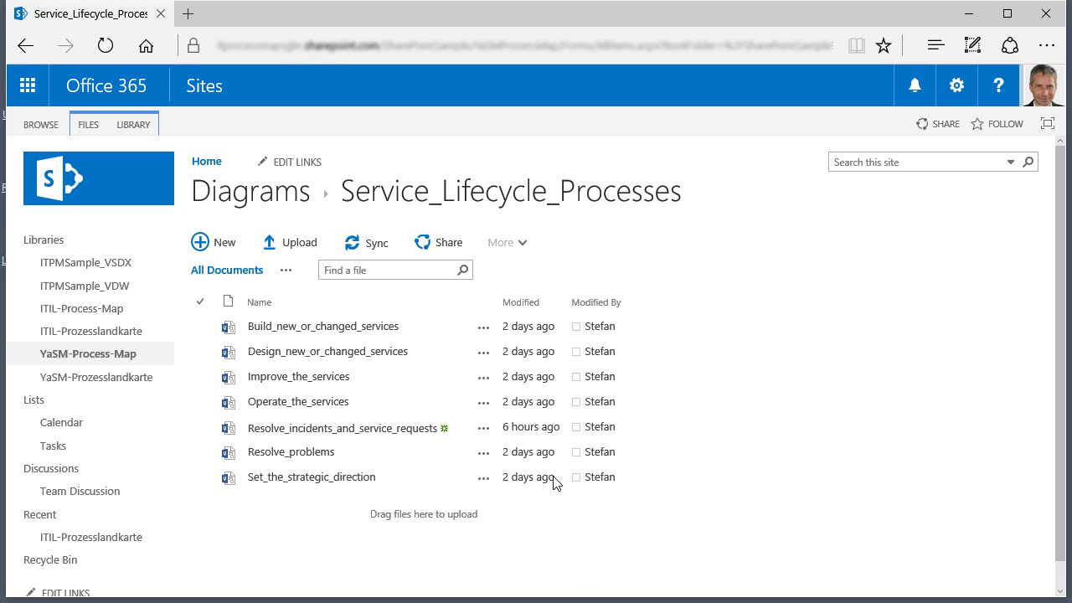
Step: Share Resolve_incidents_and_service_requests with Mark, granting Can edit permission
{"action": "left_click", "coordinate": [483, 428]}
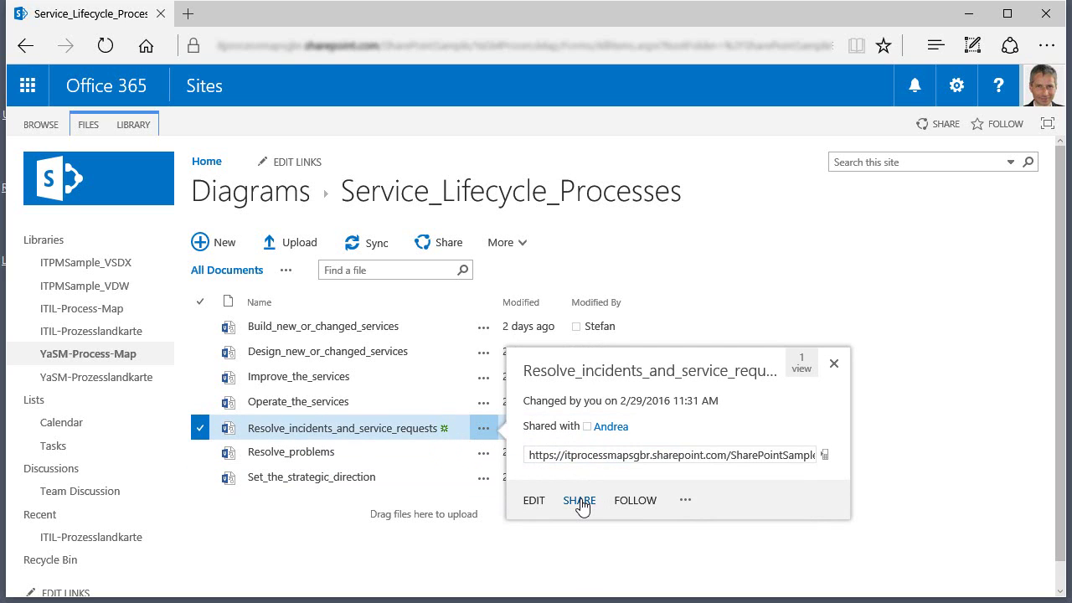
{"action": "left_click", "coordinate": [579, 500]}
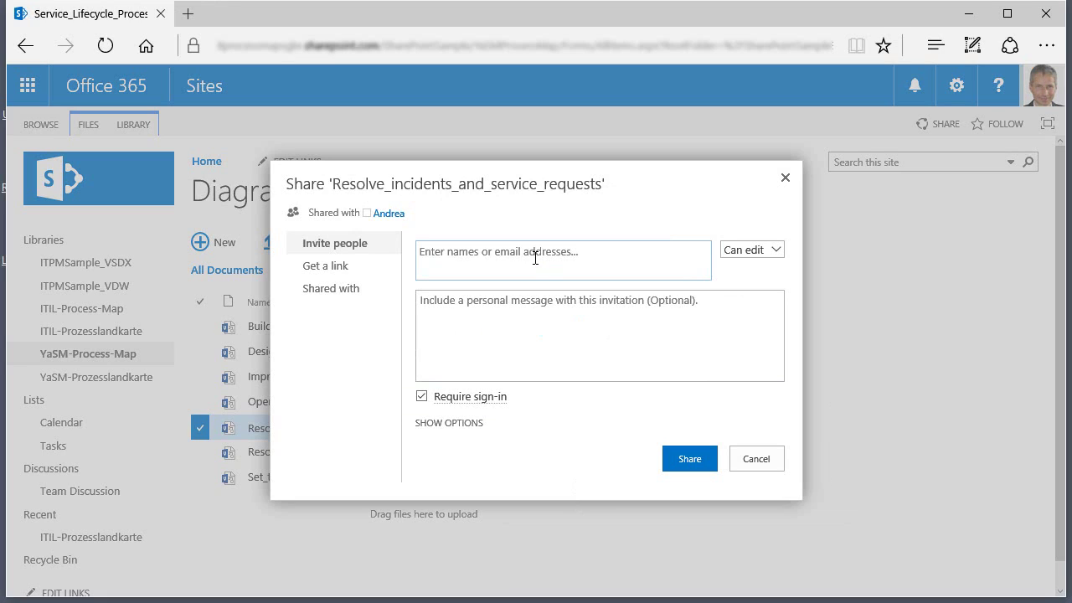
{"action": "left_click", "coordinate": [535, 258]}
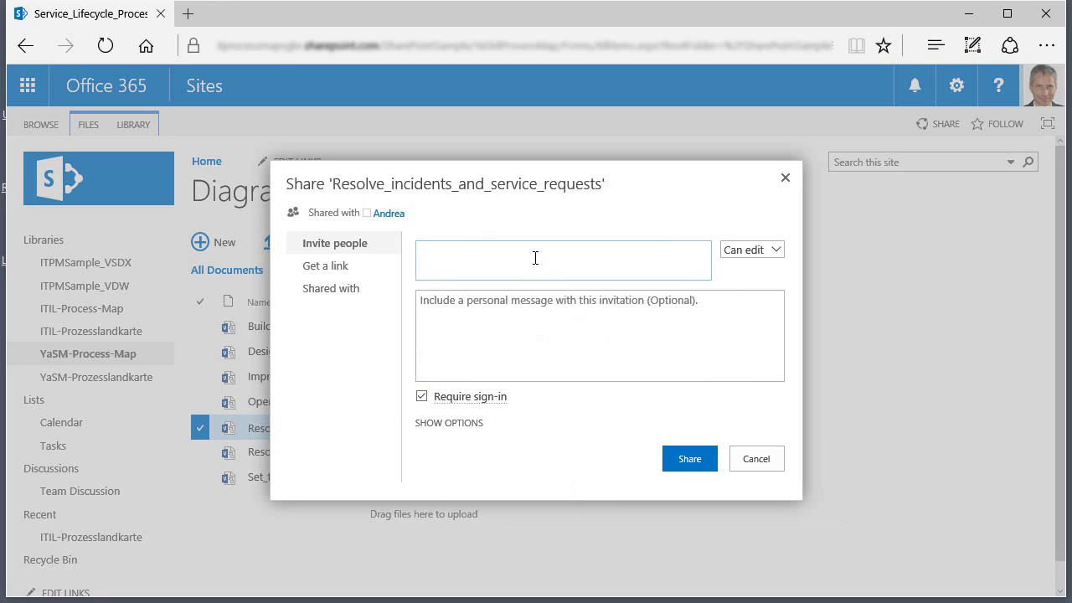
{"action": "type", "text": "mark"}
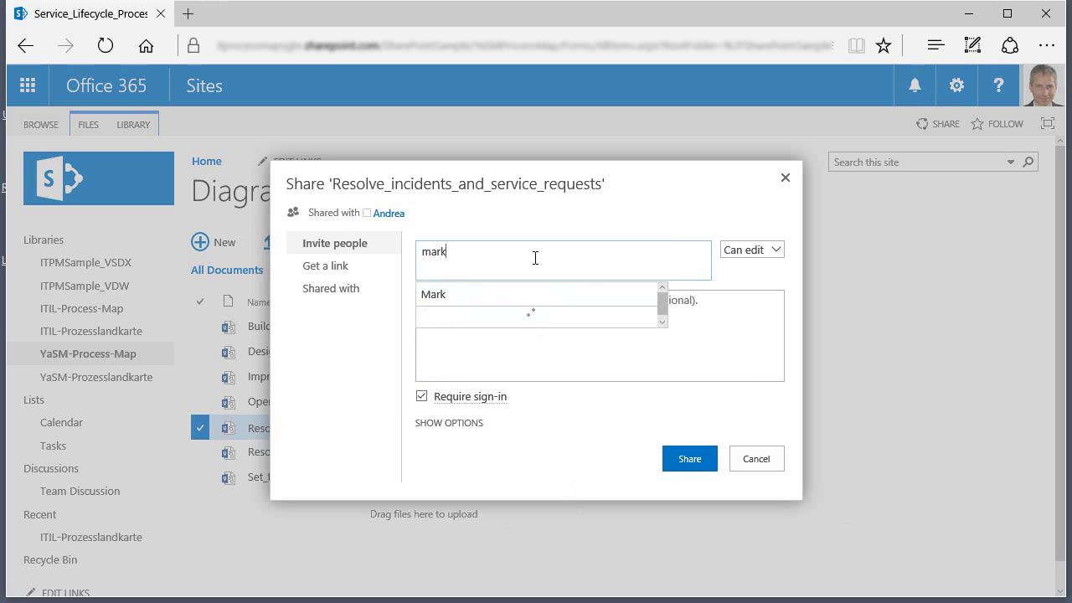
{"action": "left_click", "coordinate": [435, 295]}
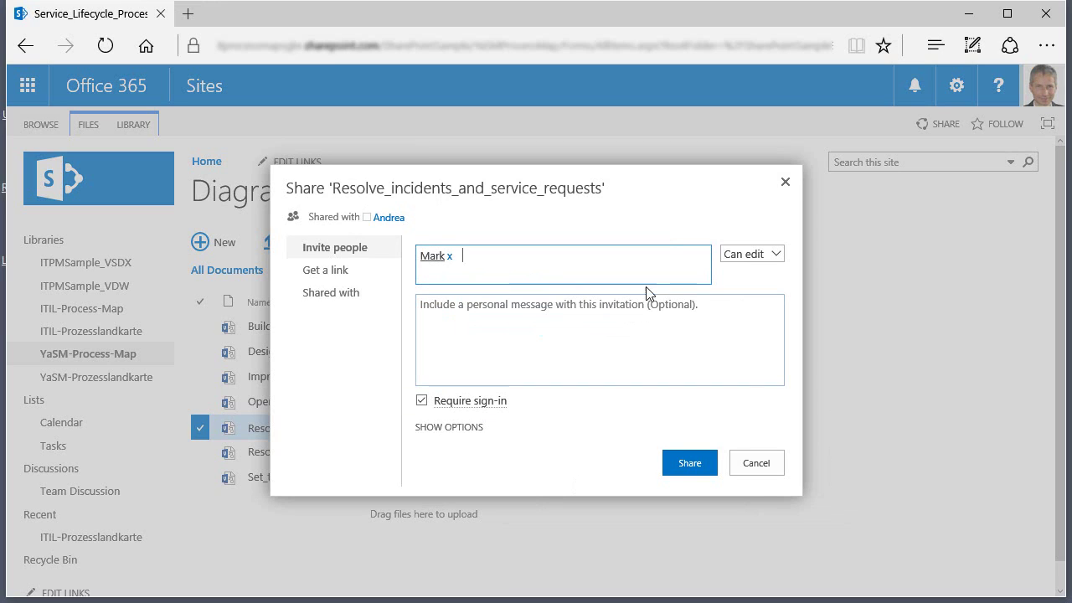
{"action": "left_click", "coordinate": [752, 255]}
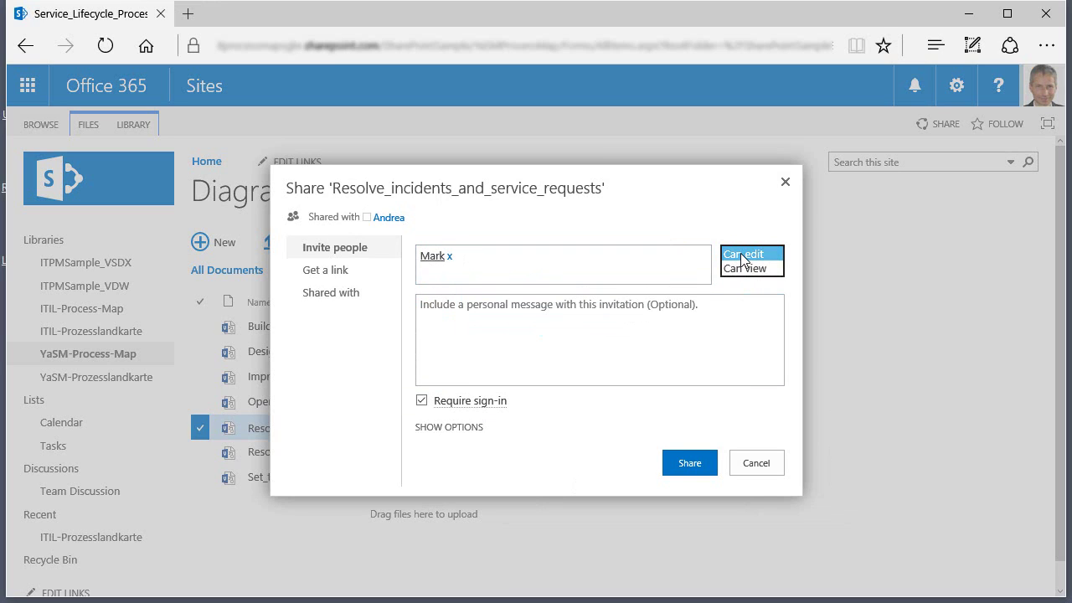
{"action": "left_click", "coordinate": [740, 254]}
{"action": "left_click", "coordinate": [686, 467]}
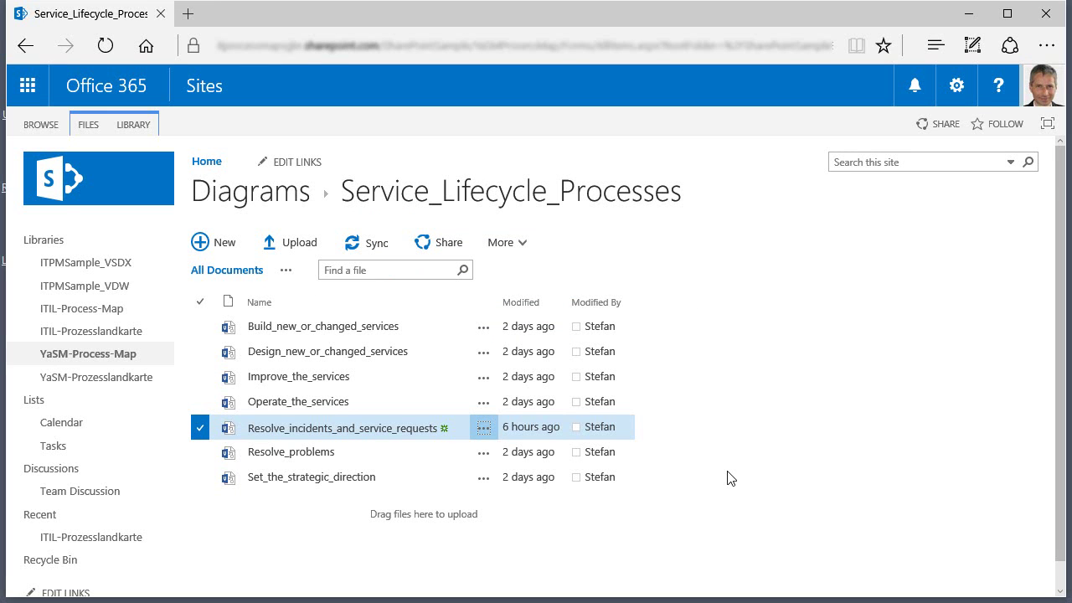
{"action": "left_click", "coordinate": [258, 202]}
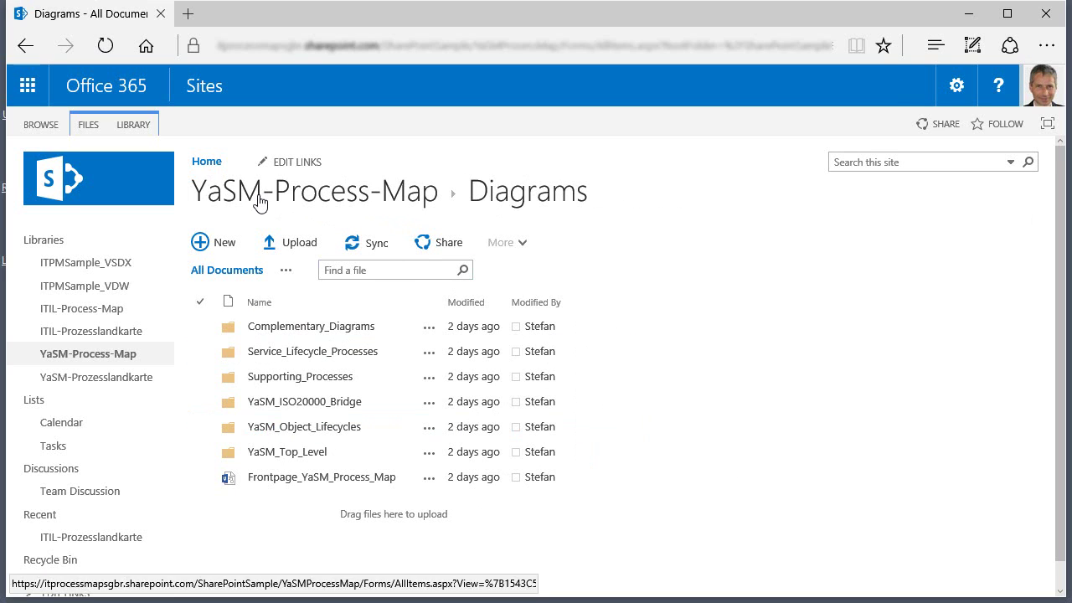
{"action": "left_click", "coordinate": [428, 352]}
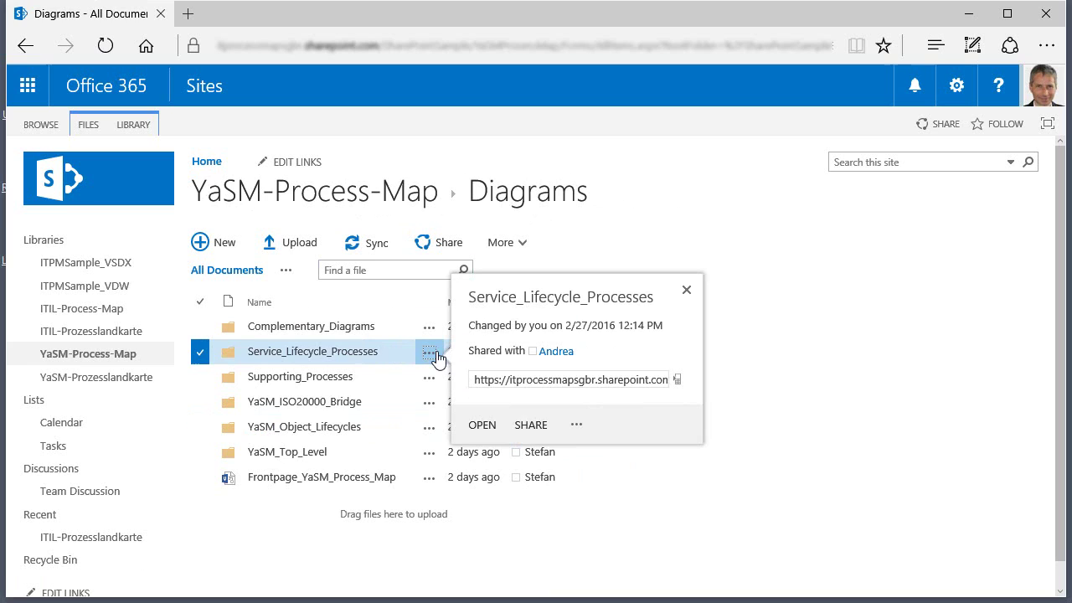
{"action": "left_click", "coordinate": [524, 425]}
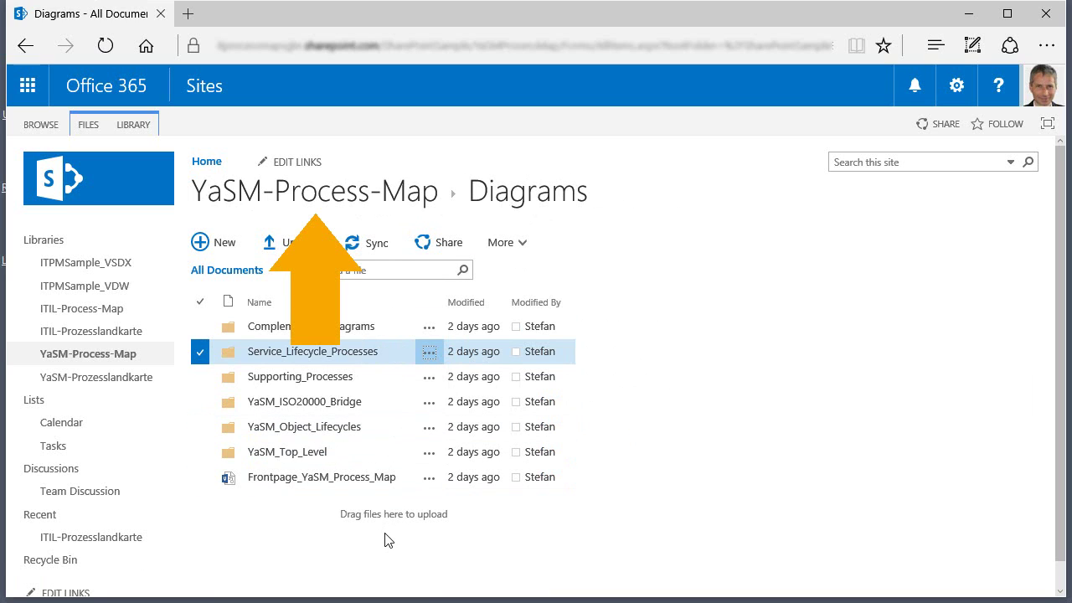
{"action": "left_click", "coordinate": [331, 356]}
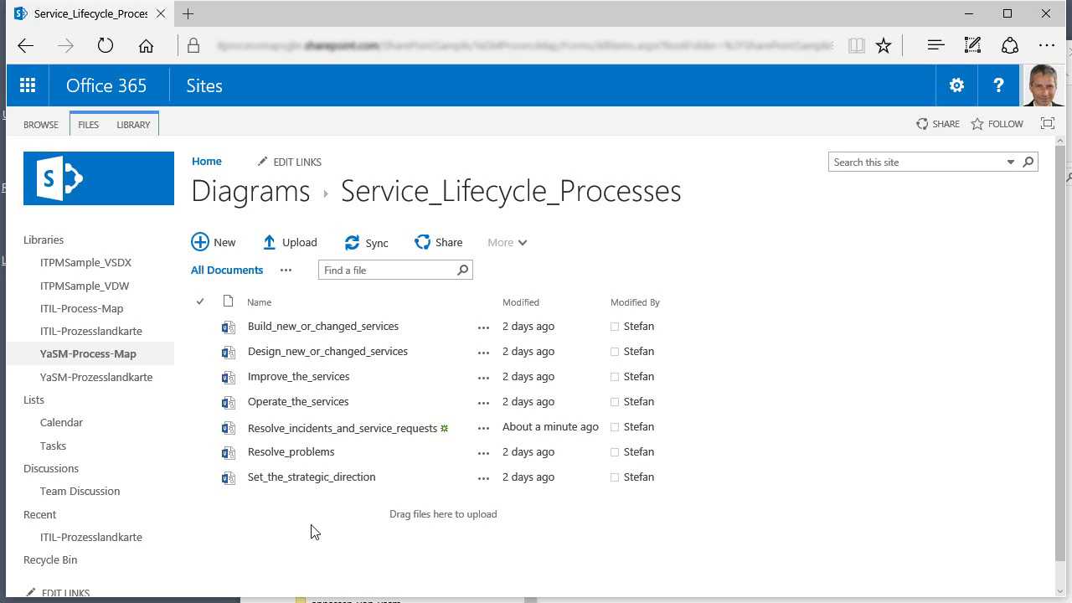
Step: Review the file's version history (versions 0.1 and 0.2), then close it
{"action": "right_click", "coordinate": [322, 432]}
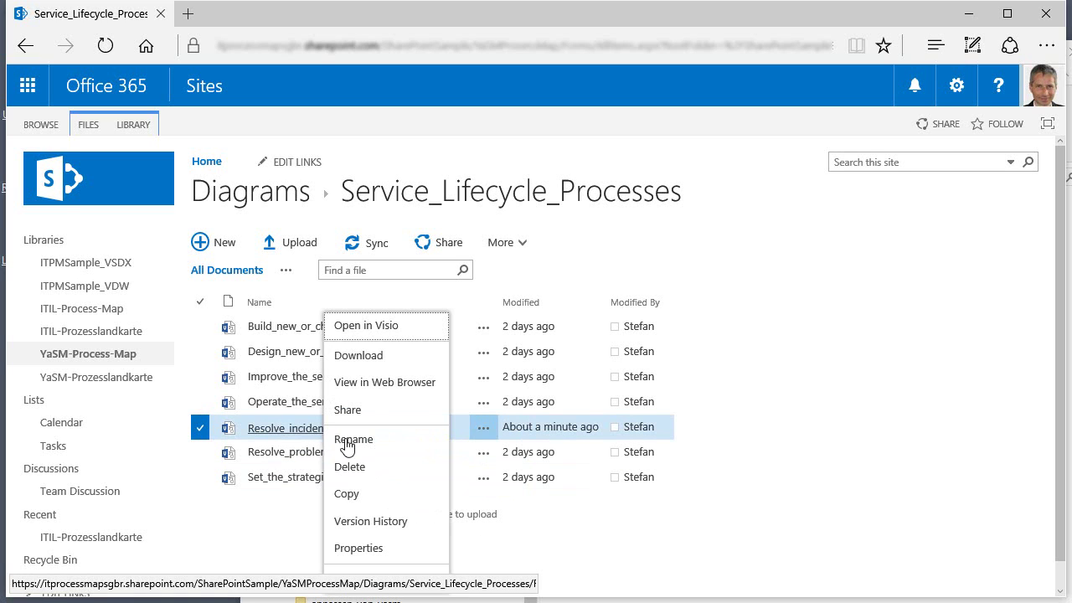
{"action": "left_click", "coordinate": [359, 452]}
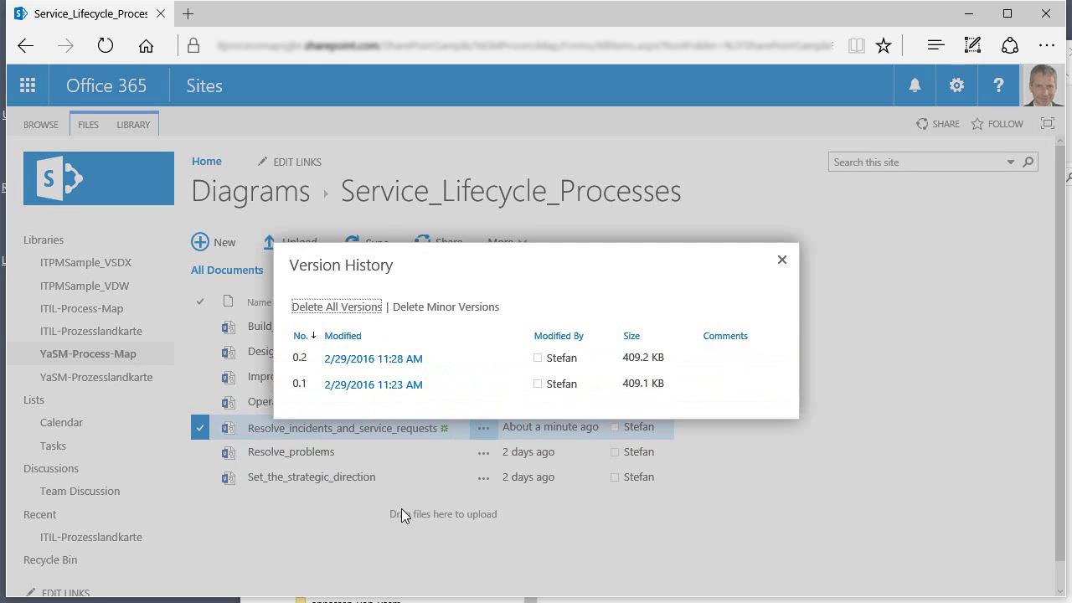
{"action": "left_click", "coordinate": [782, 261]}
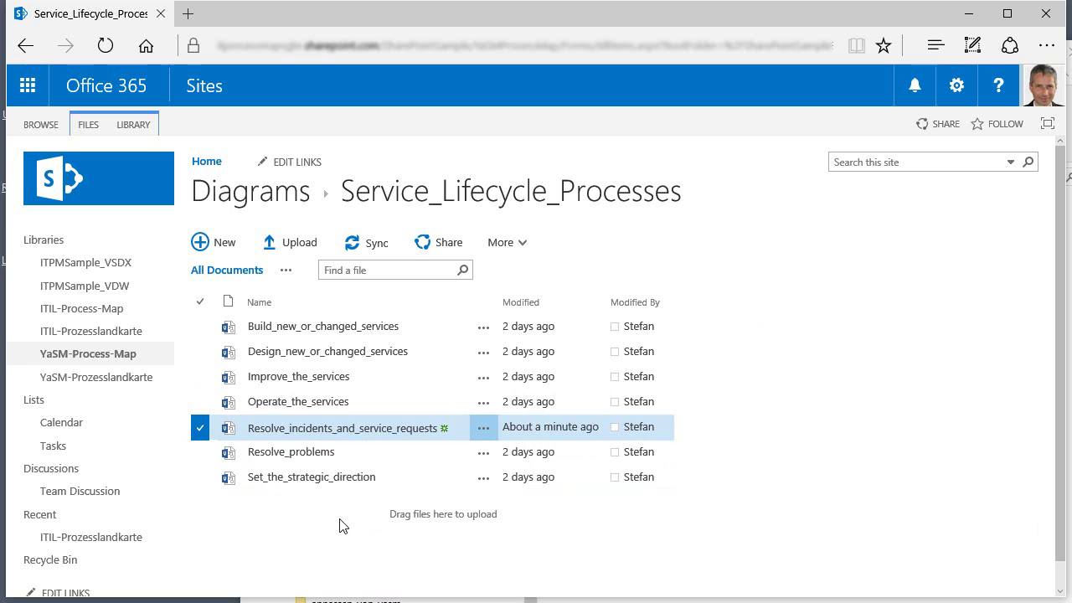
Step: Check out Resolve_incidents_and_service_requests via Advanced > Check Out, then launch it in desktop Visio
{"action": "right_click", "coordinate": [341, 429]}
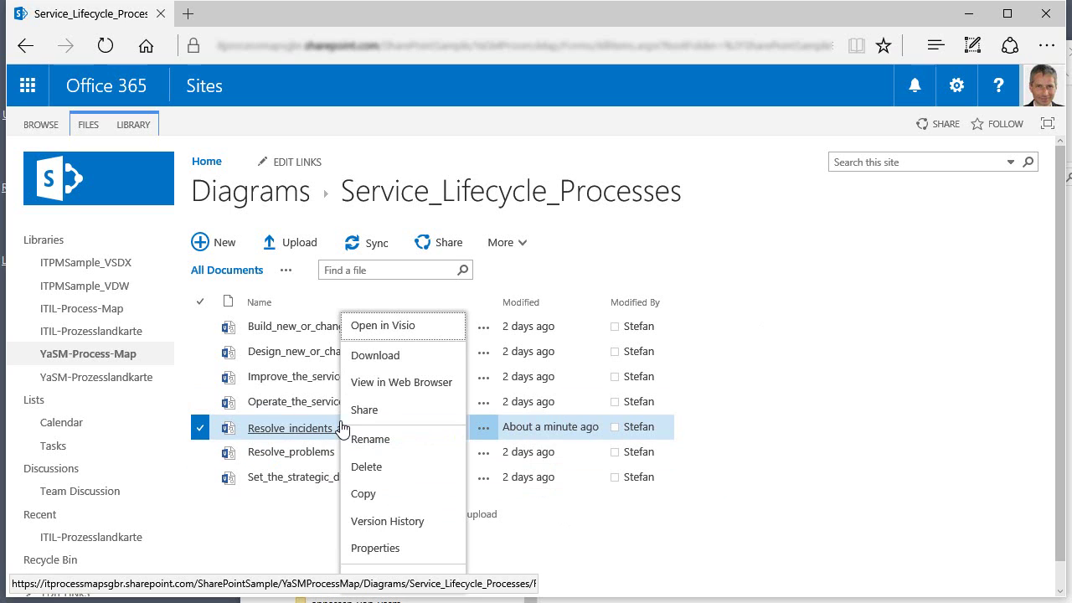
{"action": "mouse_move", "coordinate": [402, 577]}
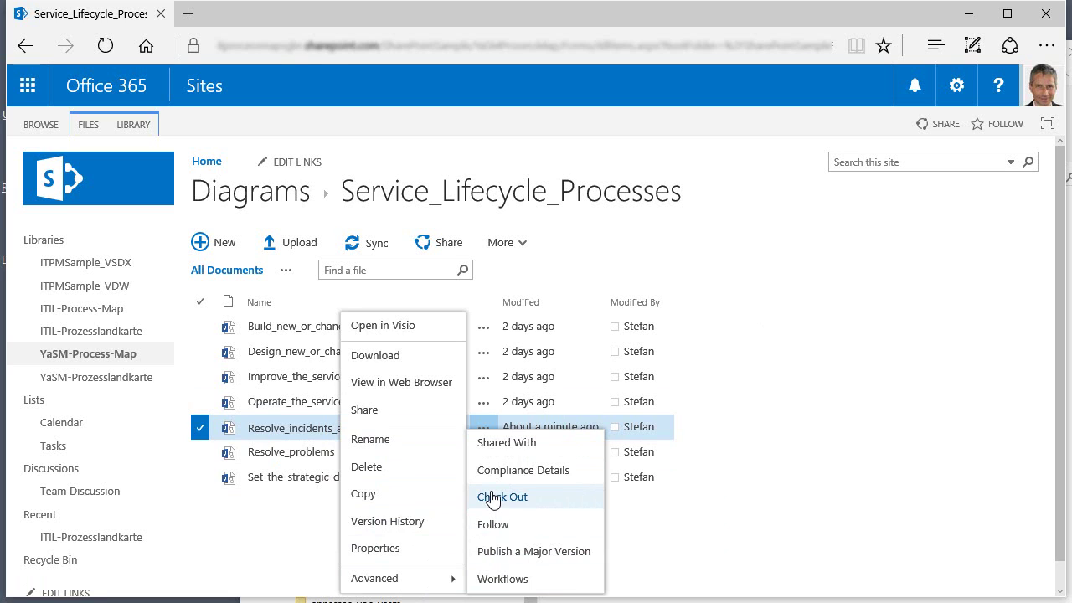
{"action": "left_click", "coordinate": [492, 498]}
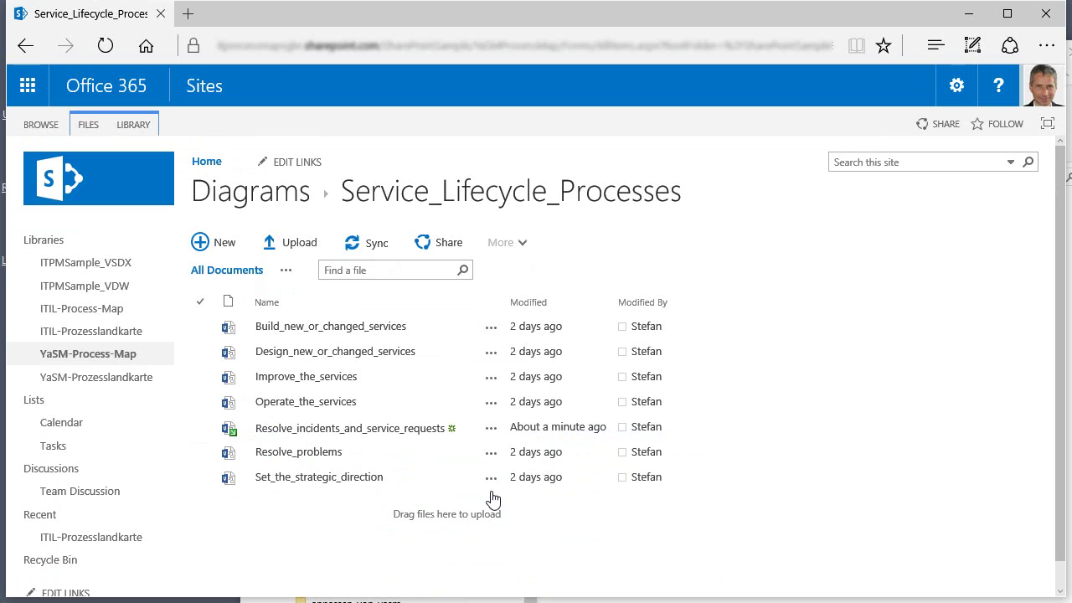
{"action": "right_click", "coordinate": [383, 437]}
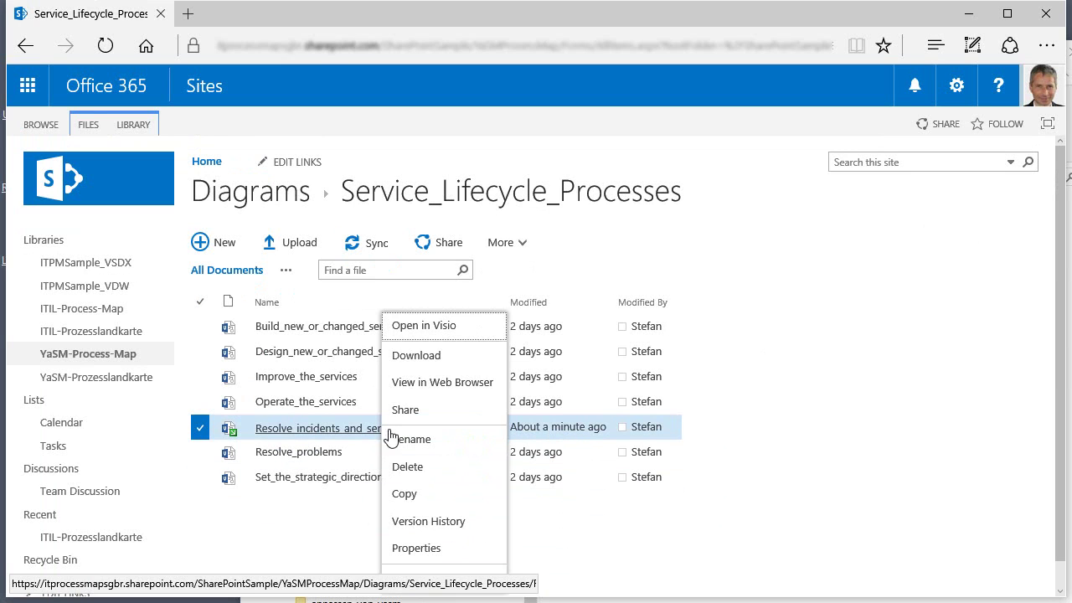
{"action": "left_click", "coordinate": [423, 326]}
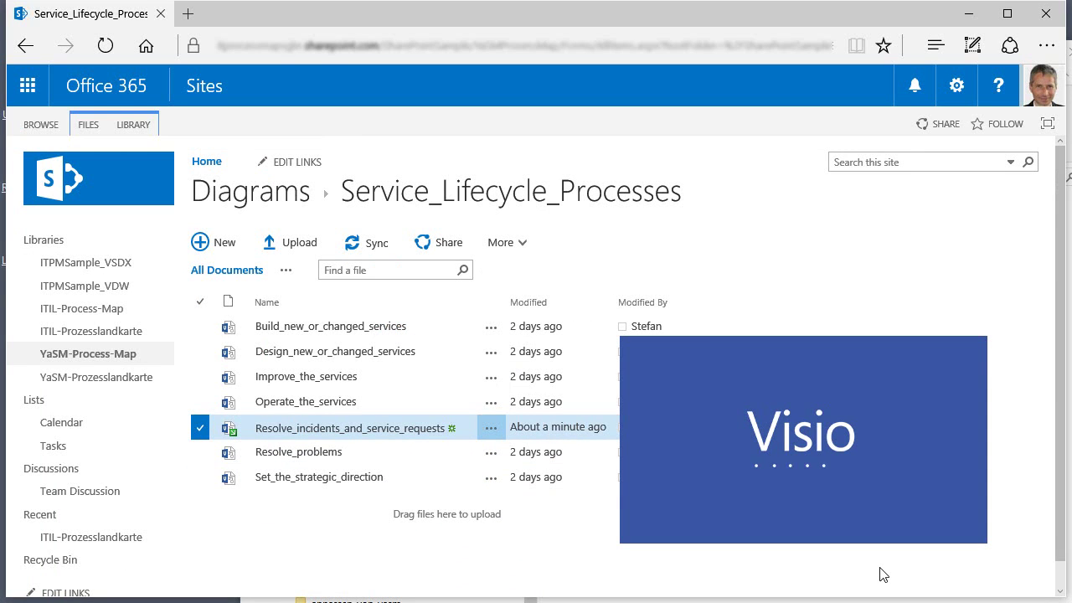
Step: Add a Task shape after the transfer-to-2nd-level-support condition, connected to the next decision gateway
{"action": "scroll", "coordinate": [464, 545], "scroll_direction": "right", "scroll_amount": 3}
{"action": "scroll", "coordinate": [469, 527], "scroll_direction": "right", "scroll_amount": 8}
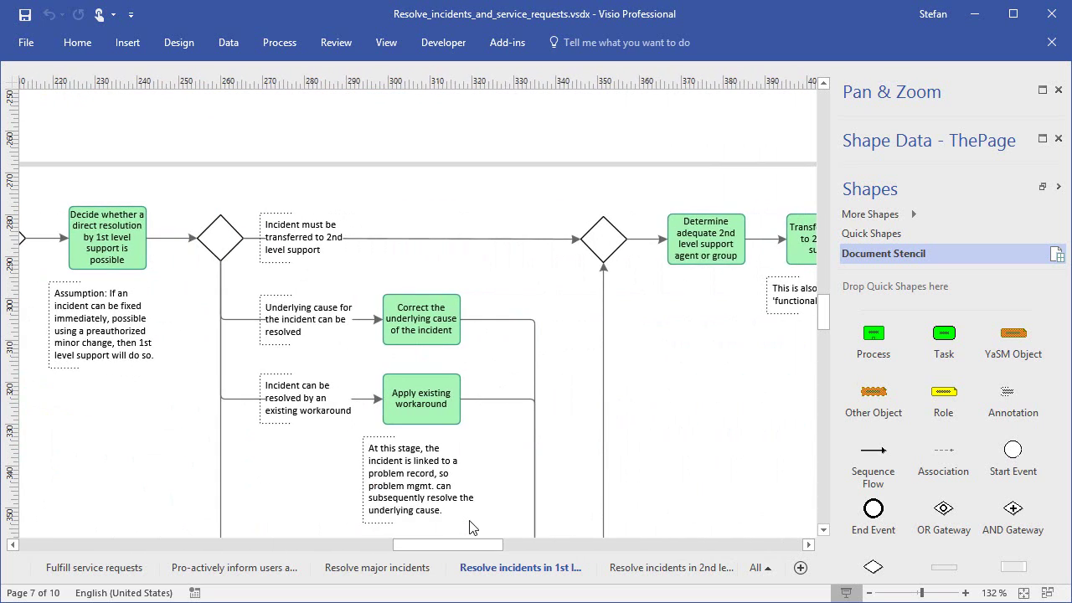
{"action": "left_click_drag", "start_coordinate": [934, 343], "coordinate": [418, 239]}
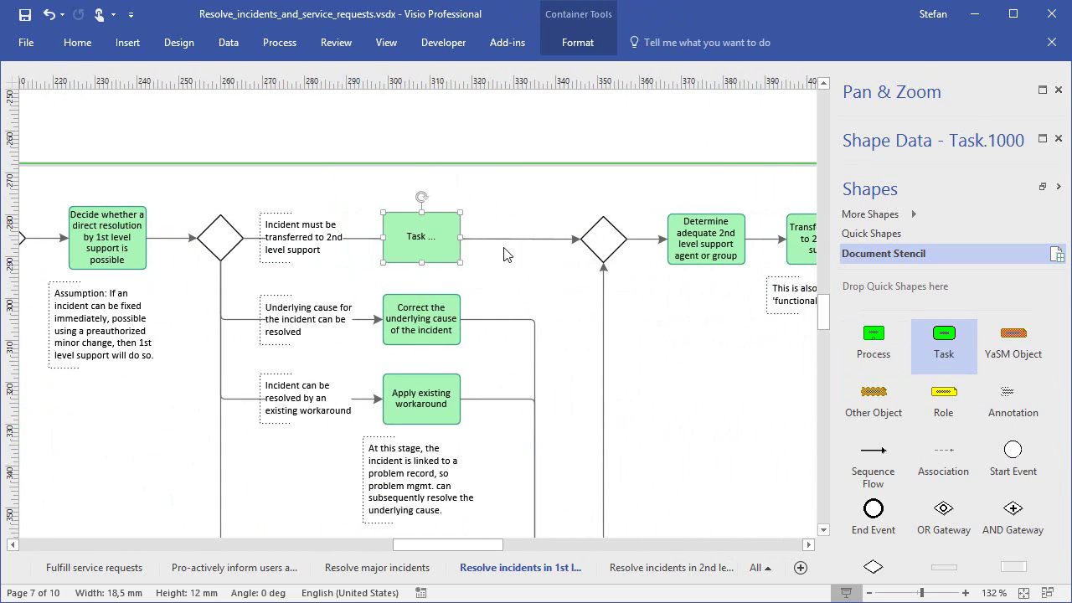
{"action": "left_click_drag", "start_coordinate": [873, 456], "coordinate": [488, 265]}
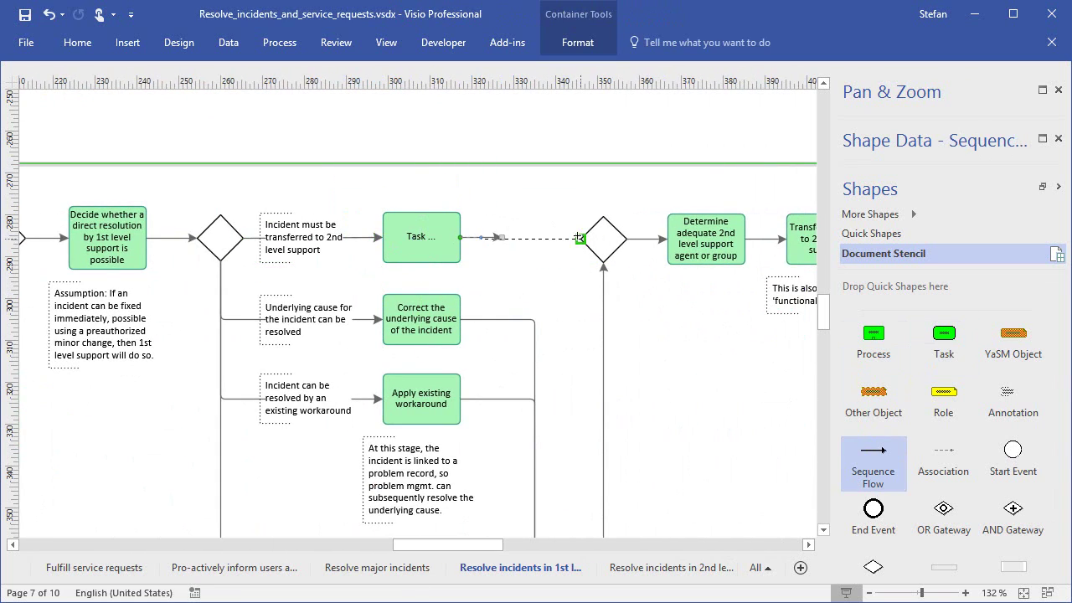
Step: Label the new task 'Do something else...' and save the diagram
{"action": "key", "text": "F2"}
{"action": "type", "text": "Do someth"}
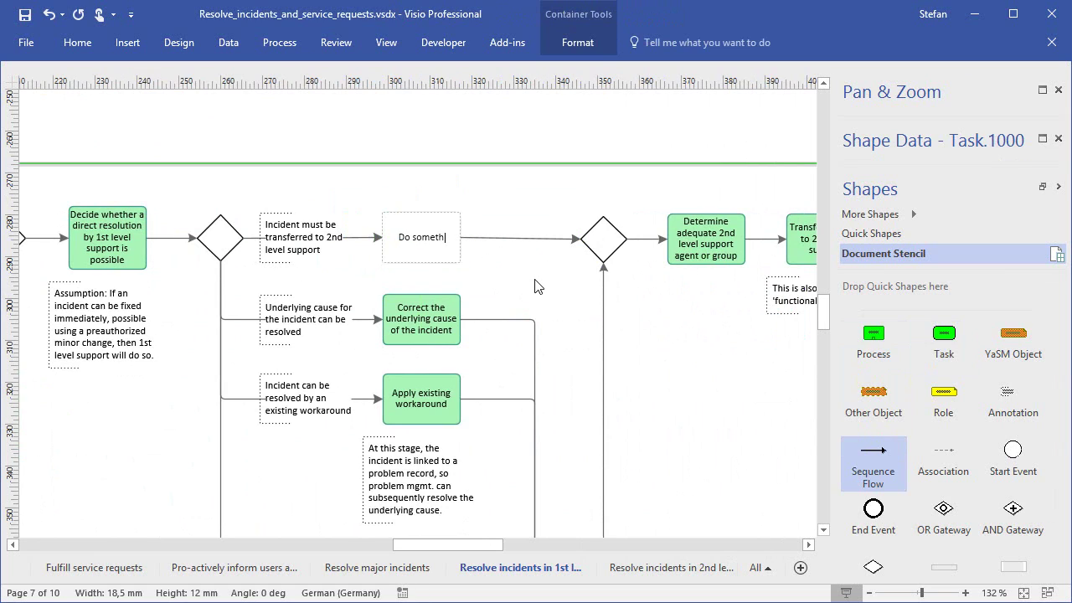
{"action": "type", "text": "ing else..."}
{"action": "key", "text": "Escape"}
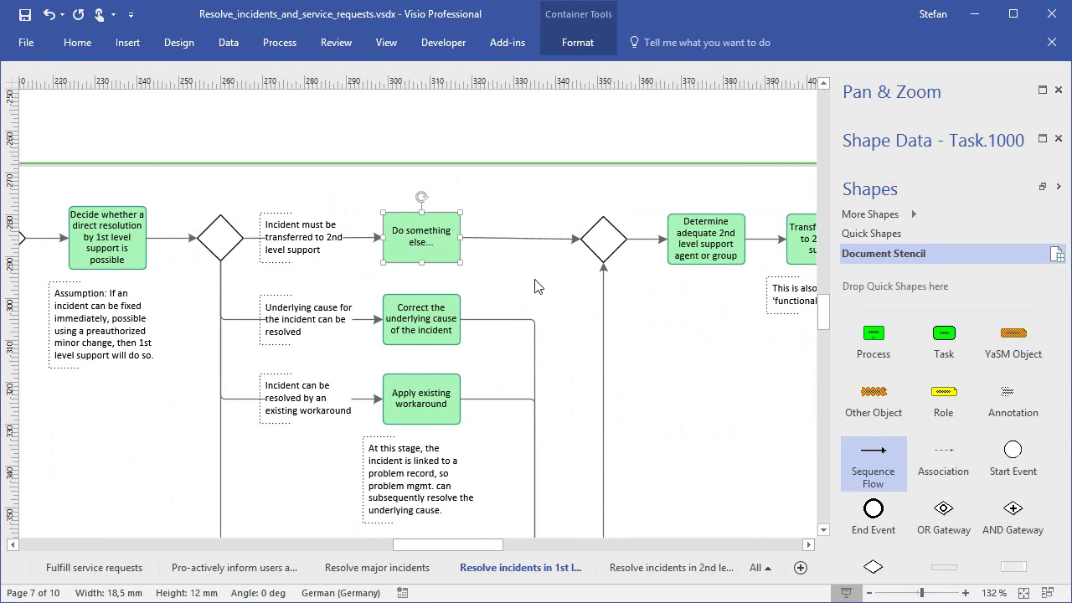
{"action": "left_click", "coordinate": [25, 15]}
Step: Check in a minor version with comment 'Added a new activity' from File > Info, then close Visio
{"action": "left_click", "coordinate": [25, 44]}
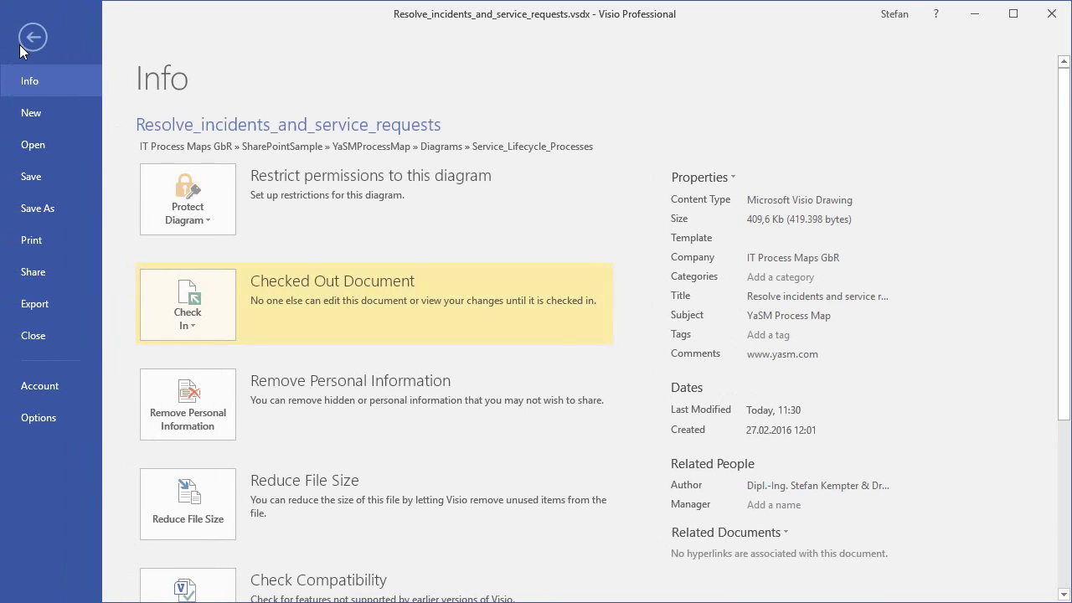
{"action": "left_click", "coordinate": [189, 301]}
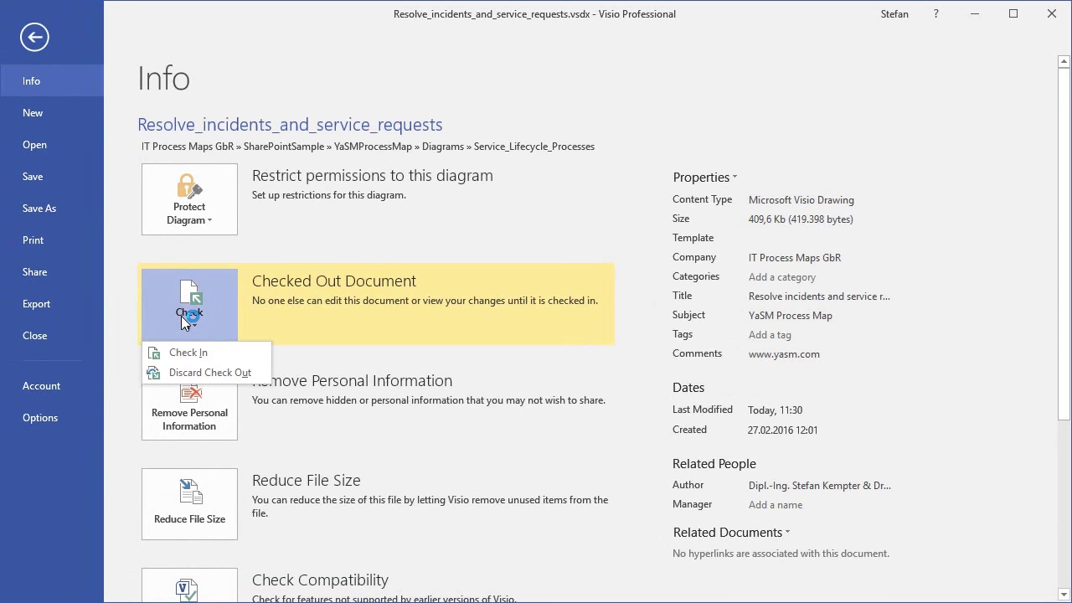
{"action": "left_click", "coordinate": [188, 354]}
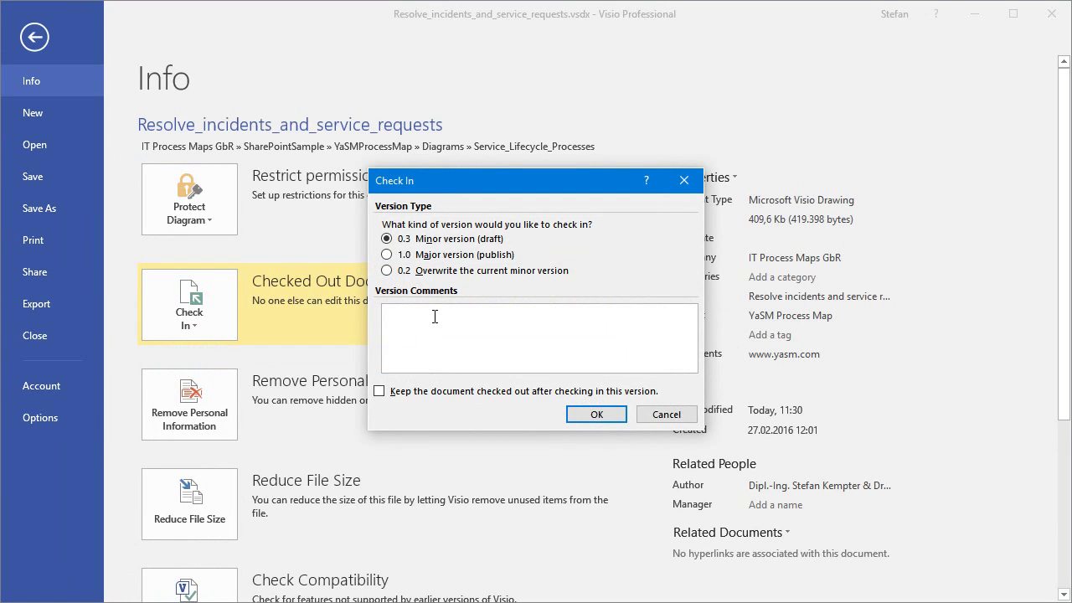
{"action": "type", "text": "Added"}
{"action": "type", "text": " a new a"}
{"action": "type", "text": "ctivity"}
{"action": "left_click", "coordinate": [595, 414]}
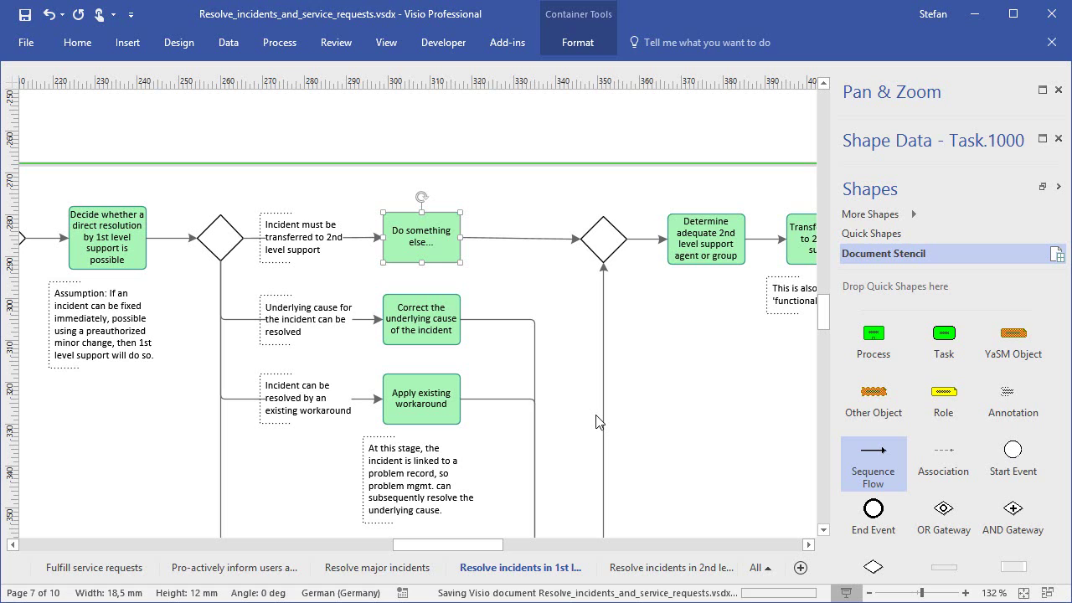
{"action": "left_click", "coordinate": [1051, 14]}
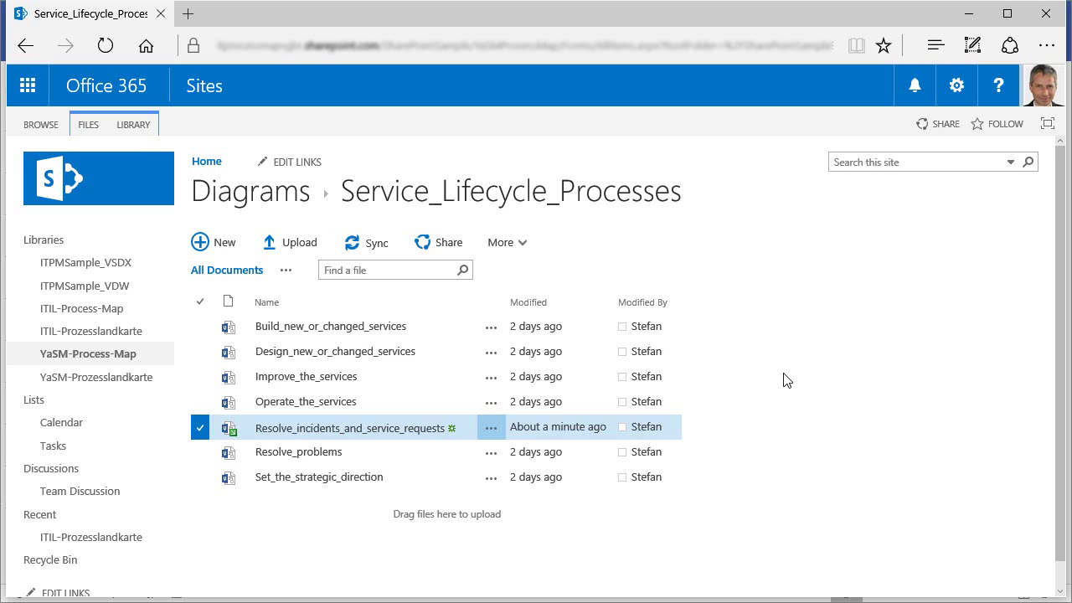
Step: Review the file's Version History to confirm version 0.3 'Added a new activity'
{"action": "right_click", "coordinate": [407, 430]}
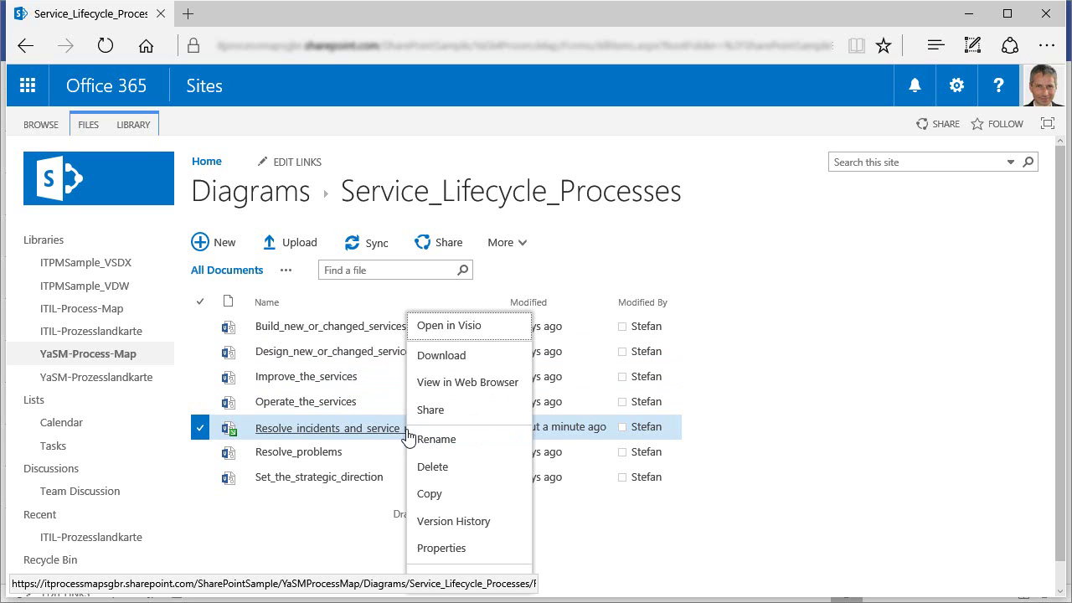
{"action": "left_click", "coordinate": [433, 521]}
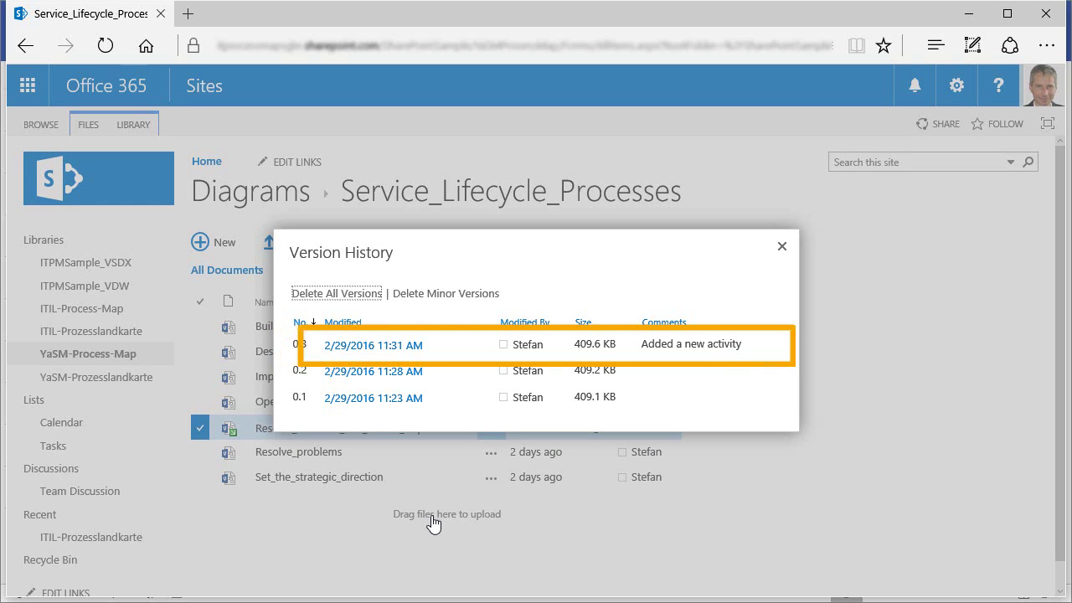
{"action": "left_click", "coordinate": [782, 245]}
Step: Open the diagram in Visio Web Access and drill into the 'Resolve incidents in 1st level support' page
{"action": "left_click", "coordinate": [379, 431]}
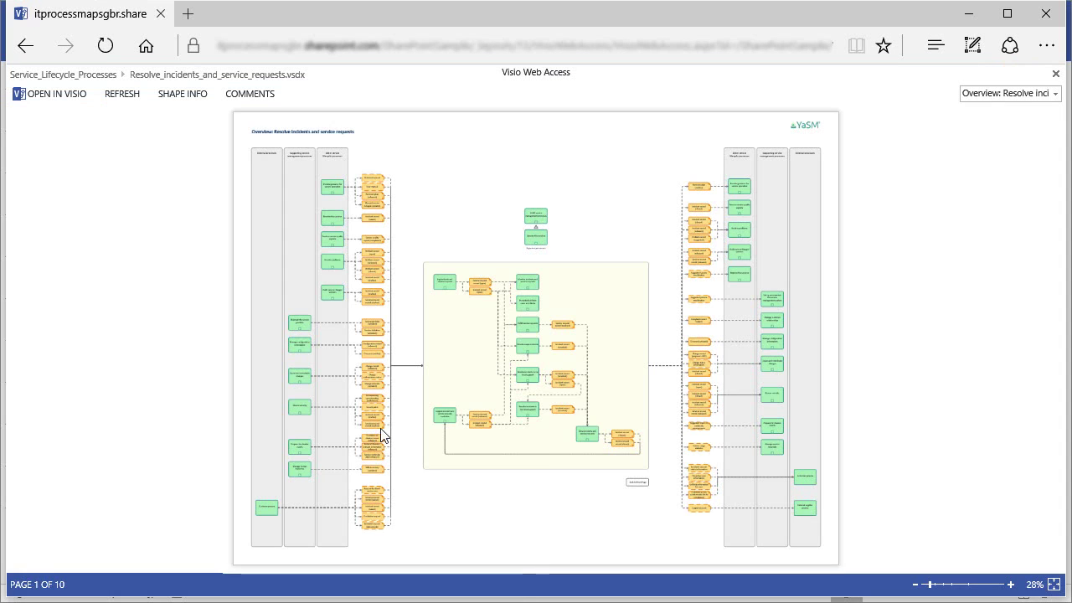
{"action": "scroll", "coordinate": [560, 376], "scroll_direction": "up", "scroll_amount": 3}
{"action": "scroll", "coordinate": [560, 376], "scroll_direction": "up", "scroll_amount": 4}
{"action": "left_click", "coordinate": [473, 409]}
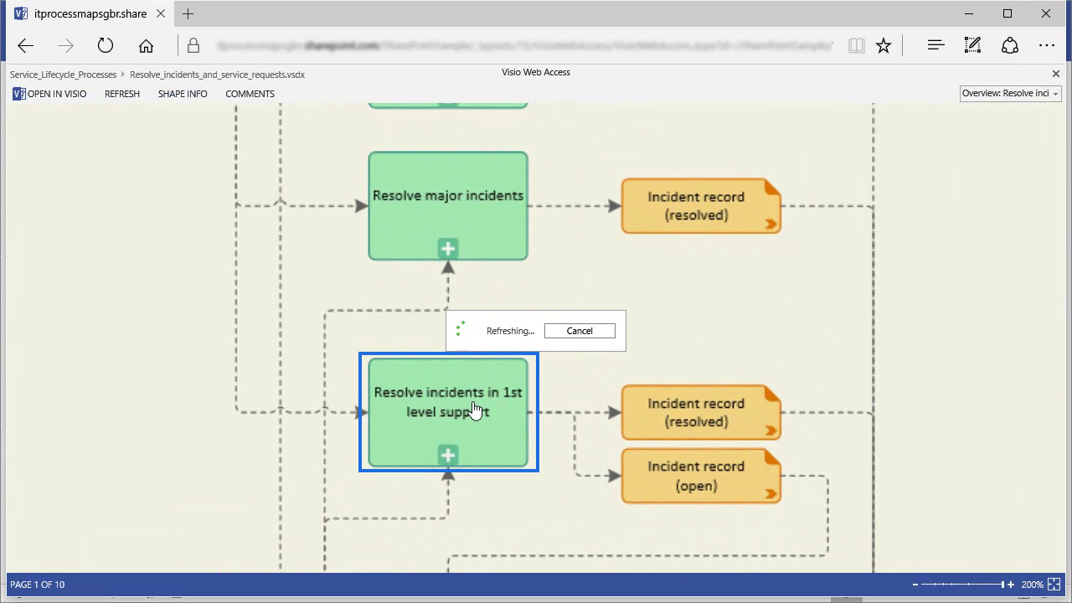
{"action": "scroll", "coordinate": [591, 346], "scroll_direction": "up", "scroll_amount": 5}
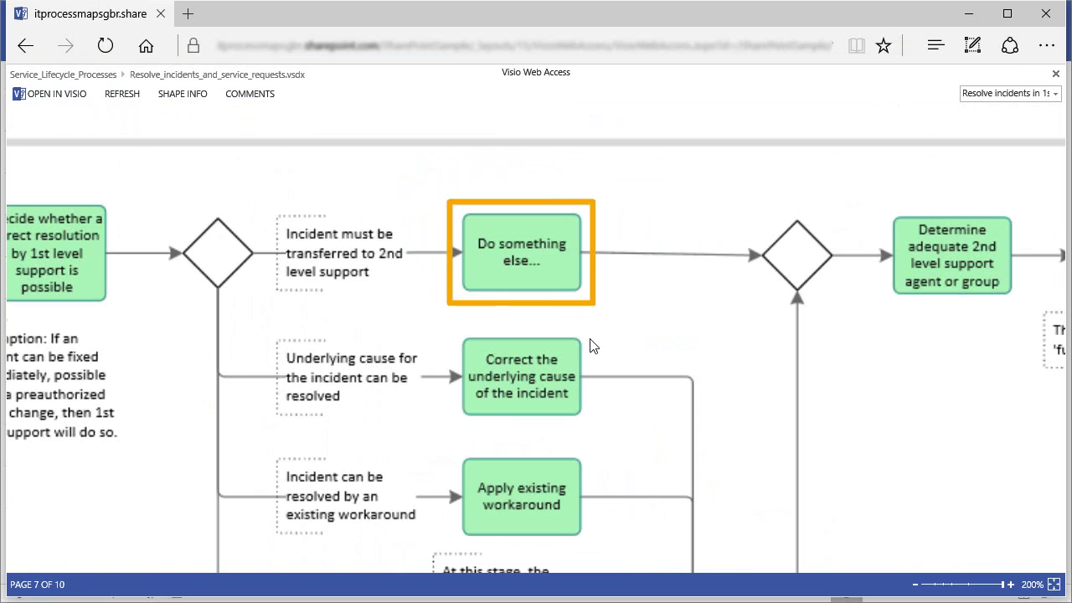